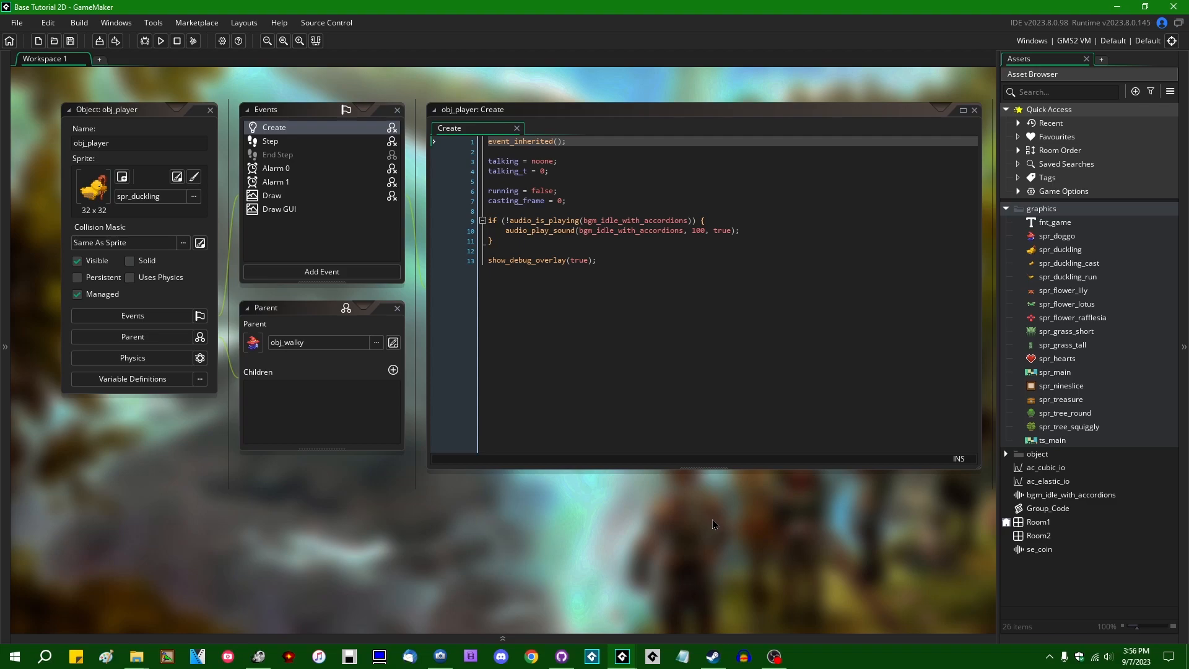
{"action": "middle_click_drag", "start_coordinate": [715, 519], "coordinate": [692, 514]}
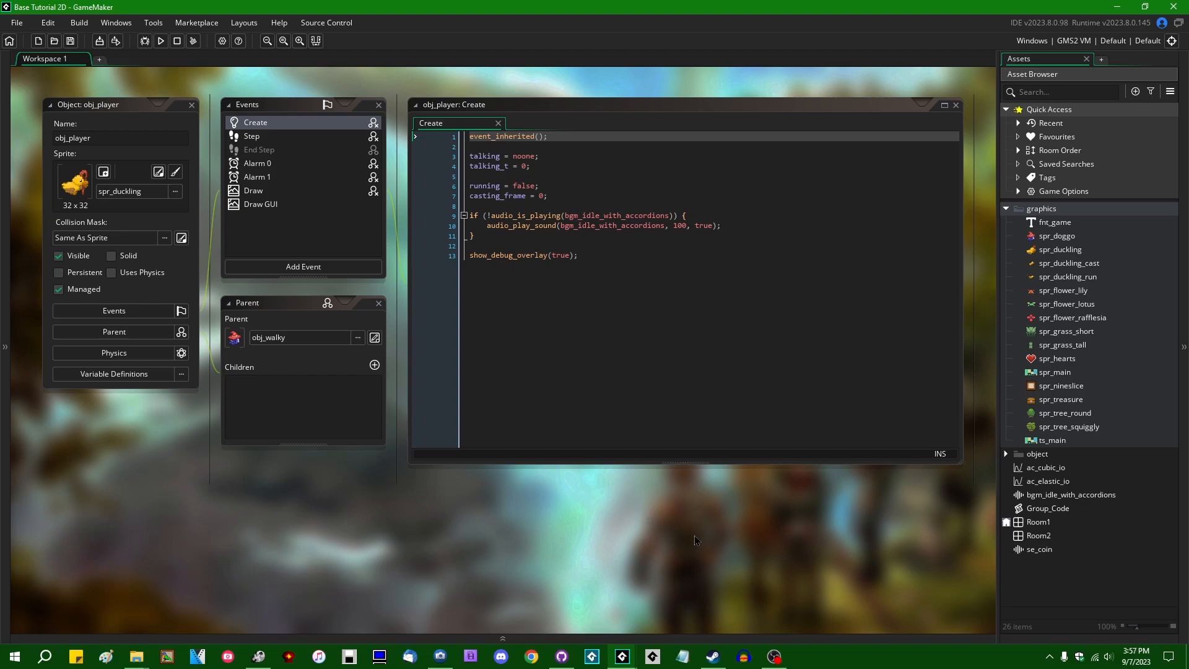
{"action": "middle_click_drag", "start_coordinate": [696, 534], "coordinate": [687, 518]}
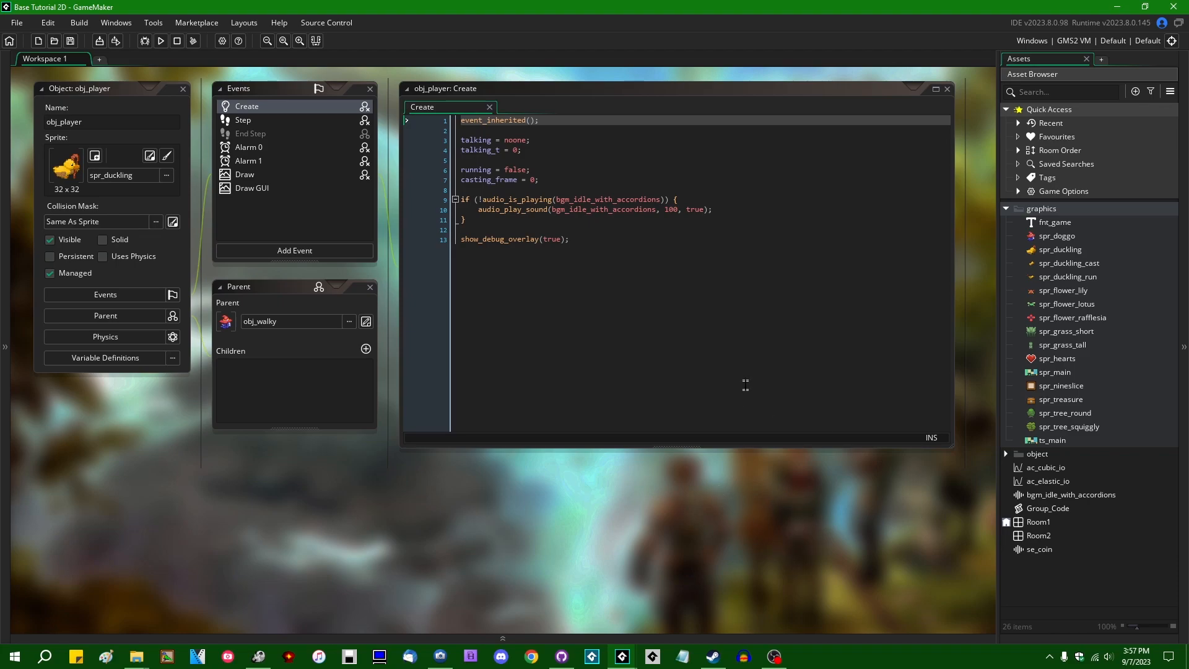
Open the spr_duckling sprite in the built-in image editor to examine its frames, and close that editor again
{"action": "double_click", "coordinate": [1060, 249]}
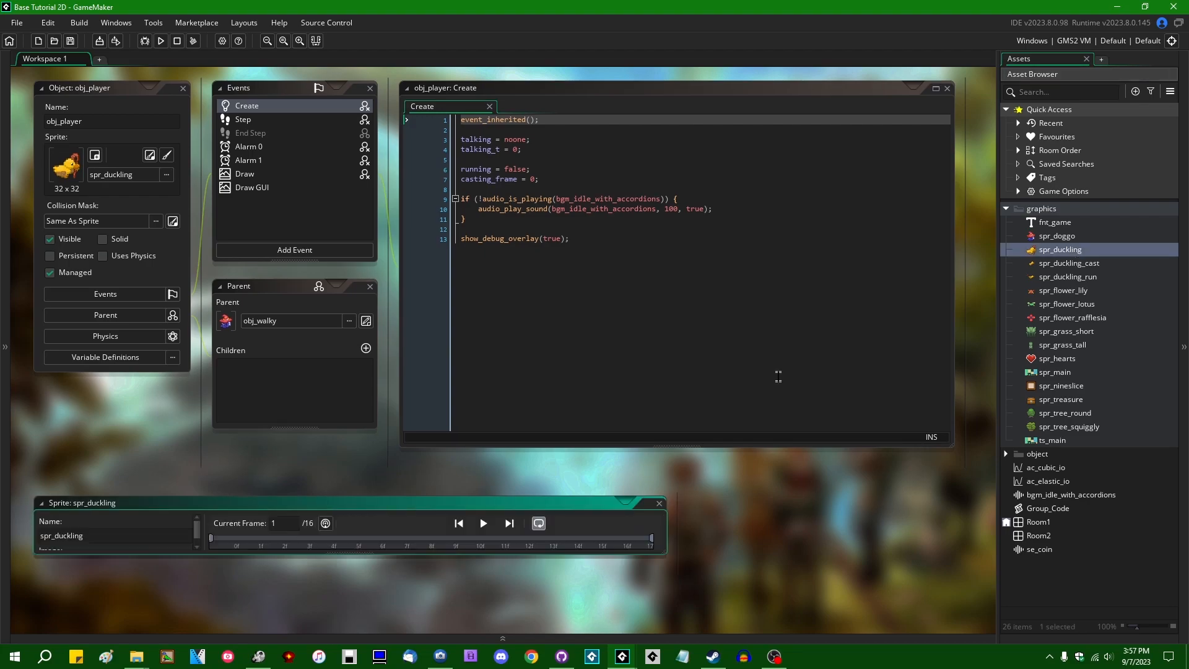
{"action": "left_click", "coordinate": [165, 230]}
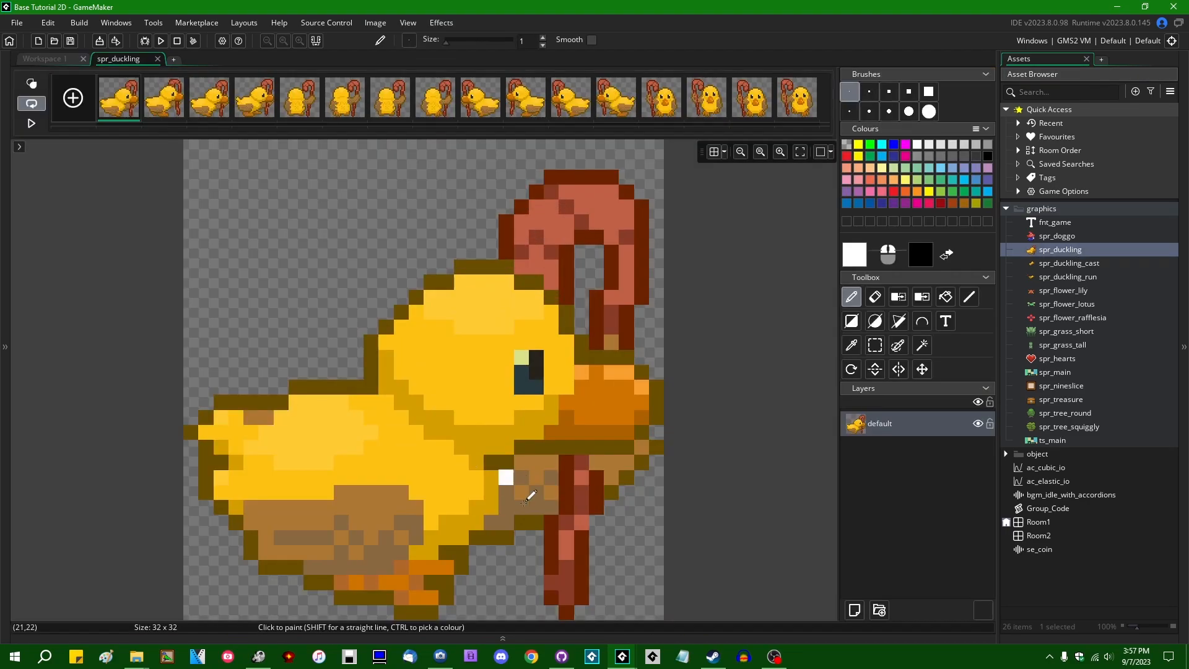
{"action": "scroll", "coordinate": [712, 394], "scroll_direction": "down", "scroll_amount": 2}
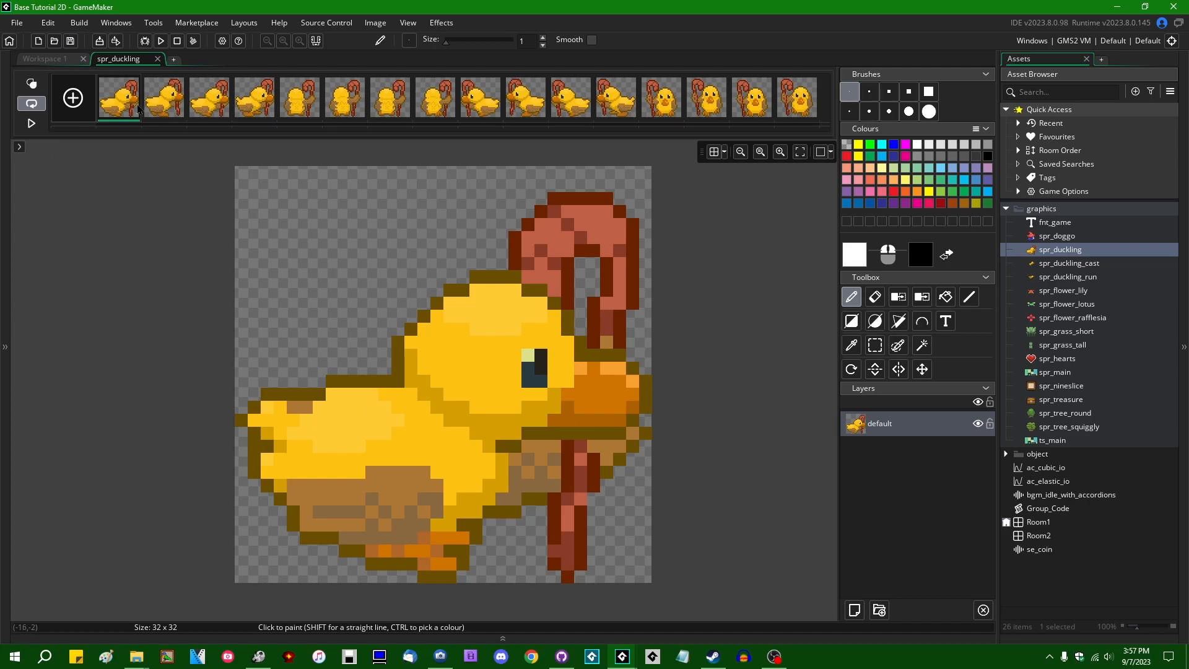
{"action": "left_click", "coordinate": [157, 59]}
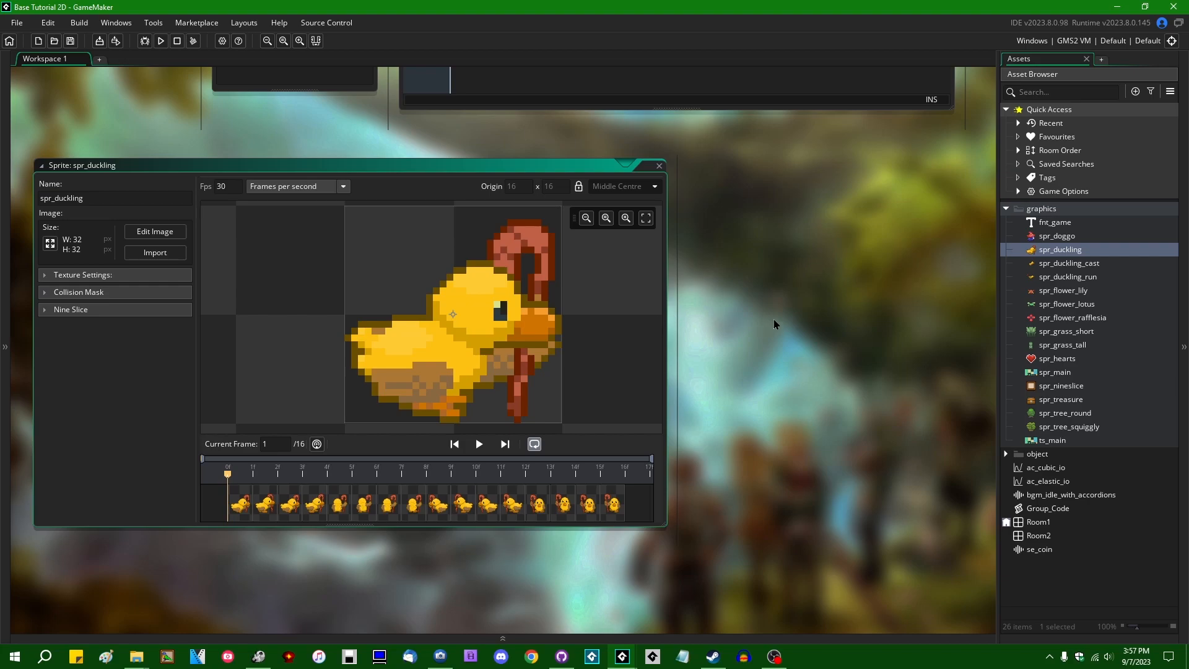
{"action": "middle_click_drag", "start_coordinate": [774, 318], "coordinate": [804, 317]}
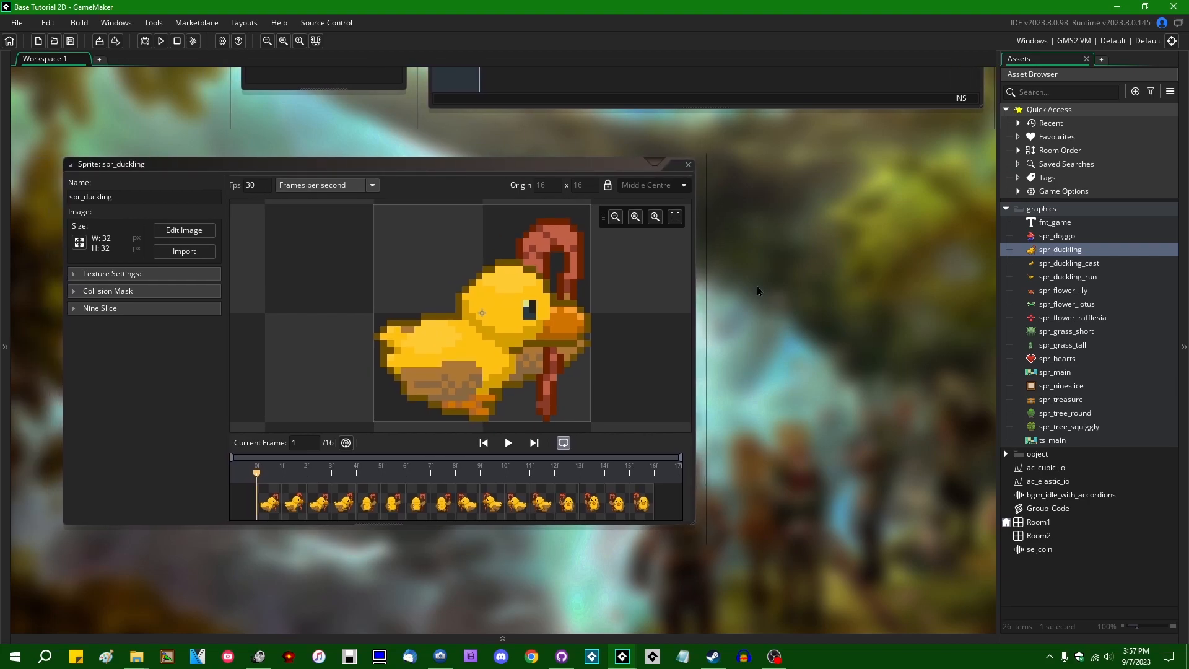
Open the preferences and go to the External Editors section of the General Settings Paths page
{"action": "left_click", "coordinate": [17, 22]}
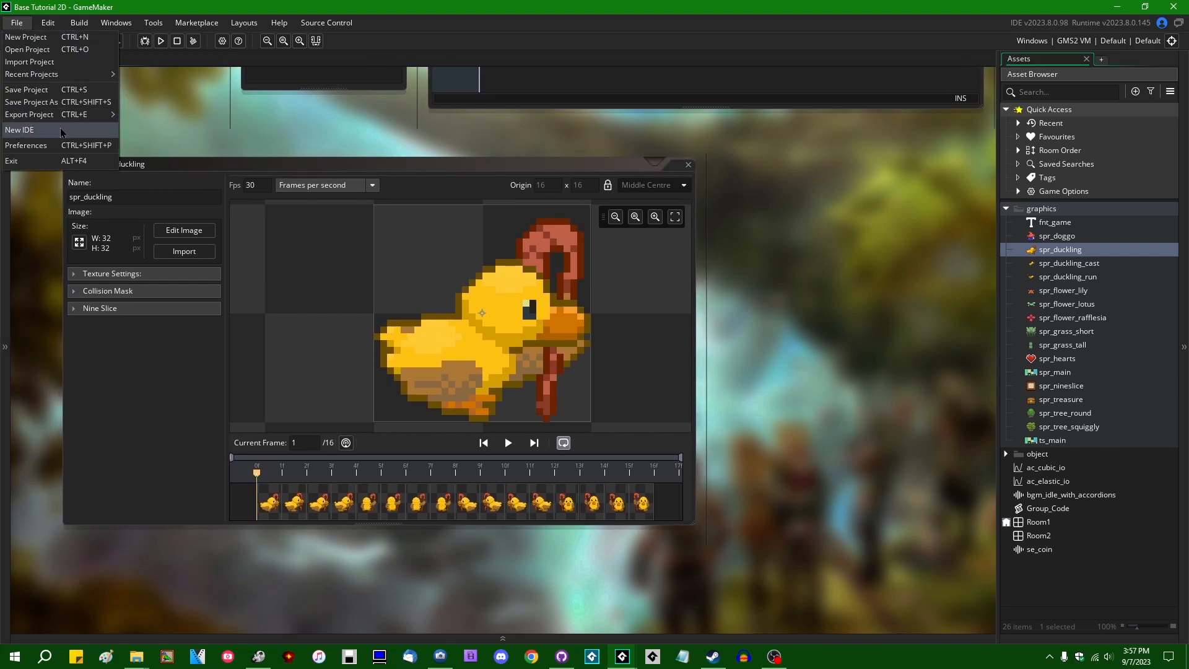
{"action": "left_click", "coordinate": [26, 146]}
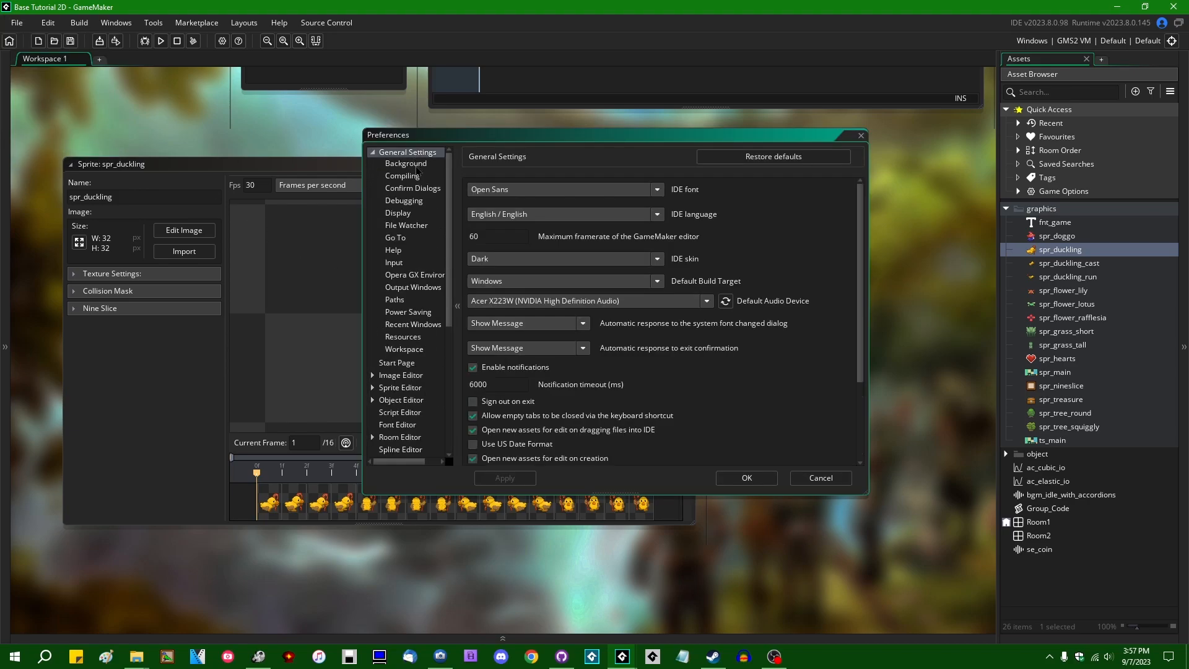
{"action": "scroll", "coordinate": [426, 239], "scroll_direction": "down", "scroll_amount": 3}
{"action": "scroll", "coordinate": [425, 291], "scroll_direction": "up", "scroll_amount": 3}
{"action": "left_click", "coordinate": [423, 299]}
{"action": "scroll", "coordinate": [805, 371], "scroll_direction": "down", "scroll_amount": 3}
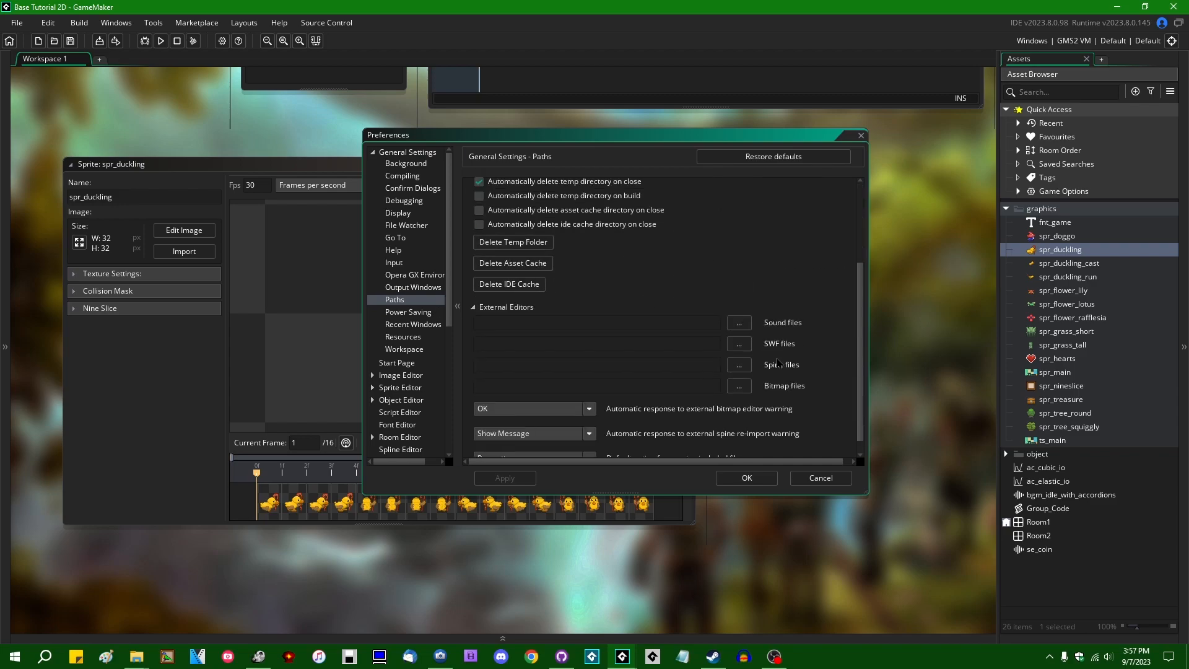
{"action": "left_click", "coordinate": [408, 152]}
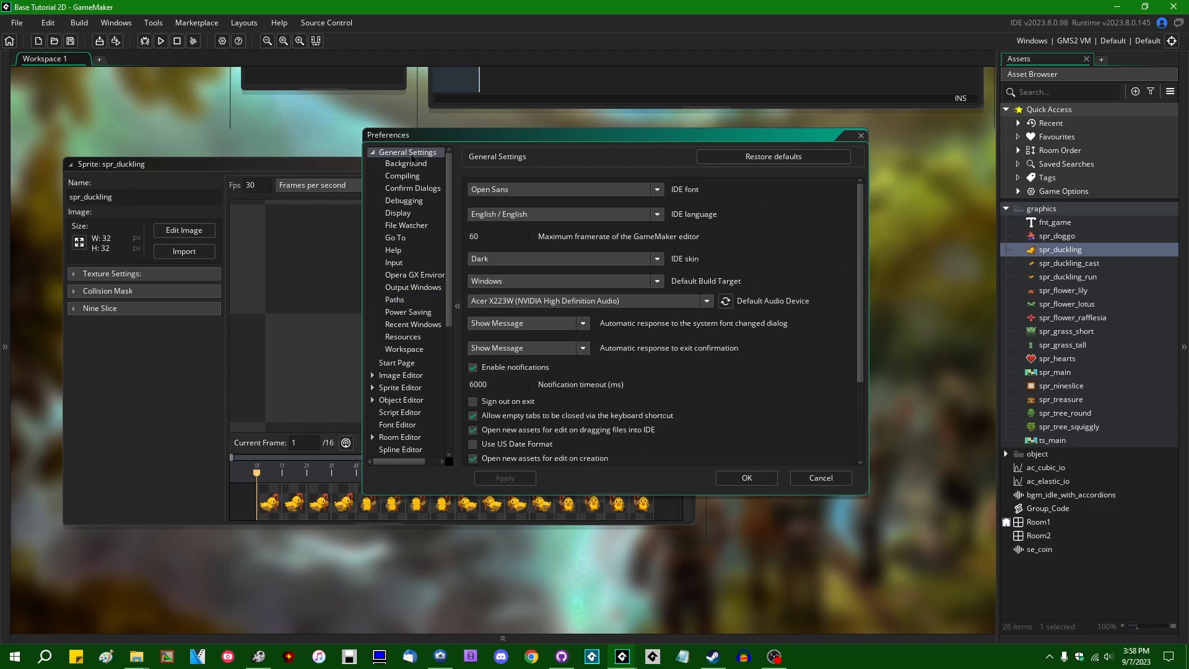
{"action": "left_click", "coordinate": [404, 299]}
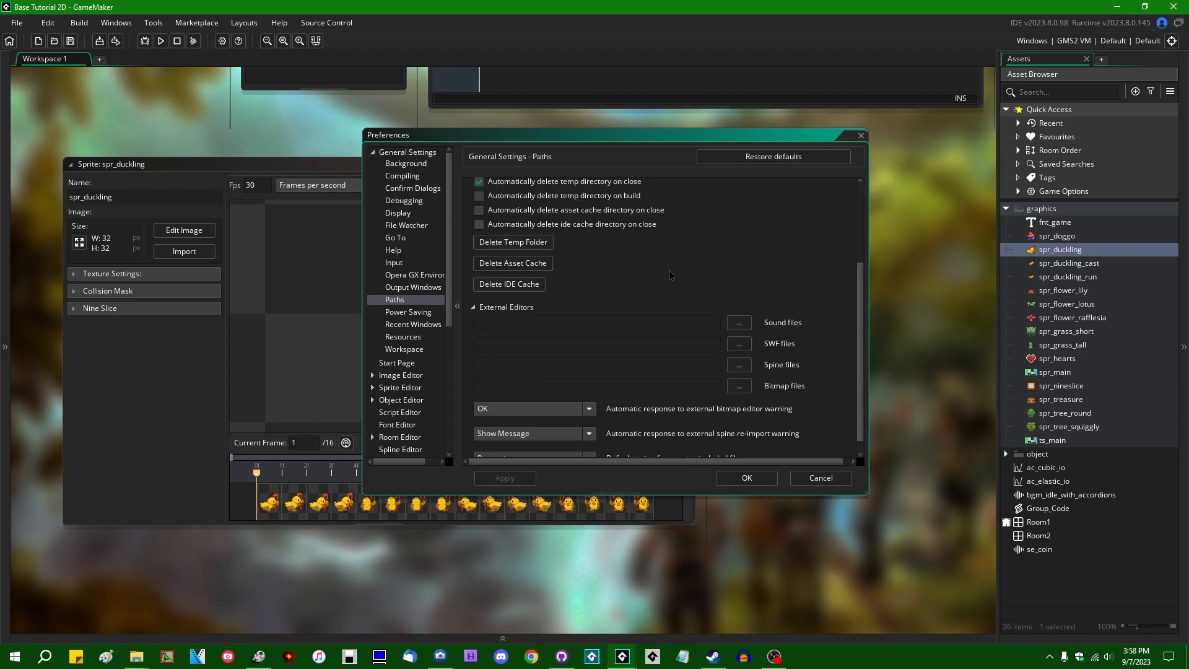
{"action": "scroll", "coordinate": [779, 324], "scroll_direction": "down", "scroll_amount": 3}
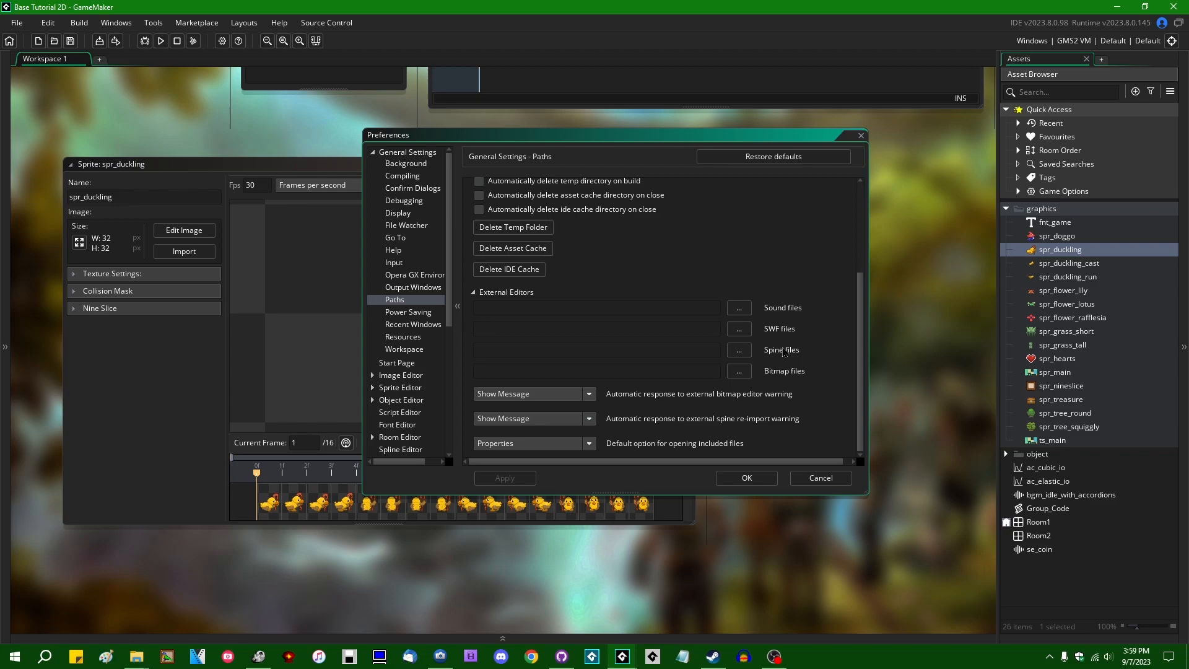
Set the external editor for bitmap files to Aseprite.exe from the Steam steamapps\common\Aseprite folder and confirm the preferences
{"action": "left_click", "coordinate": [692, 349]}
{"action": "left_click", "coordinate": [739, 371]}
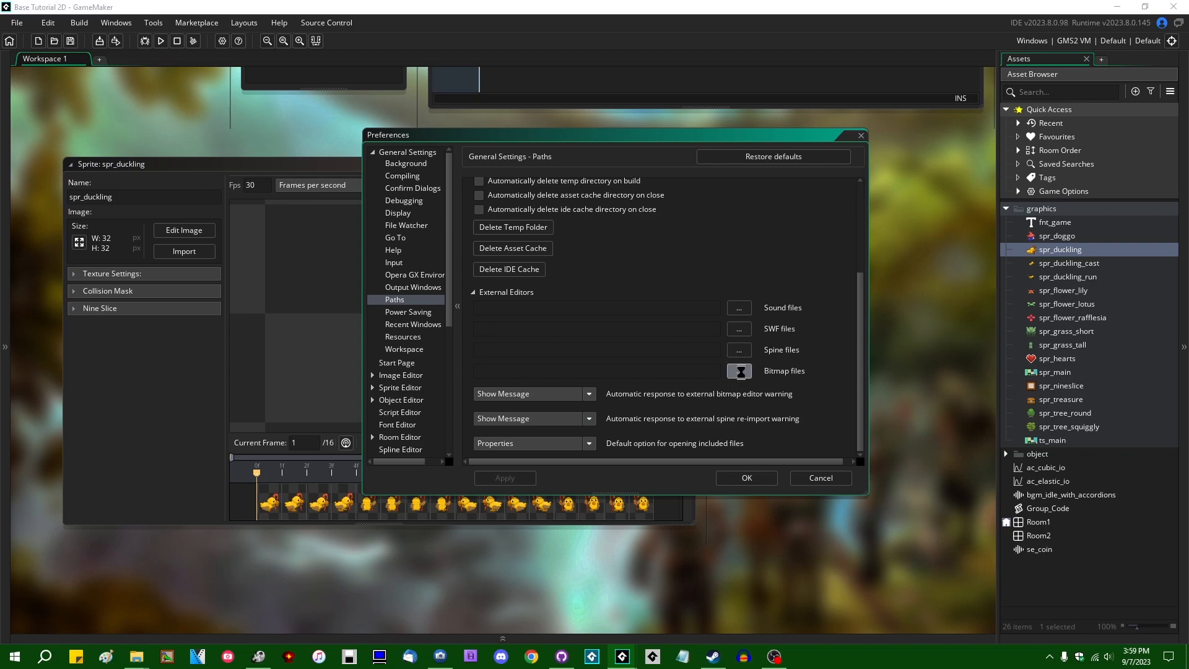
{"action": "left_click_drag", "start_coordinate": [823, 110], "coordinate": [845, 155]}
{"action": "left_click", "coordinate": [569, 242]}
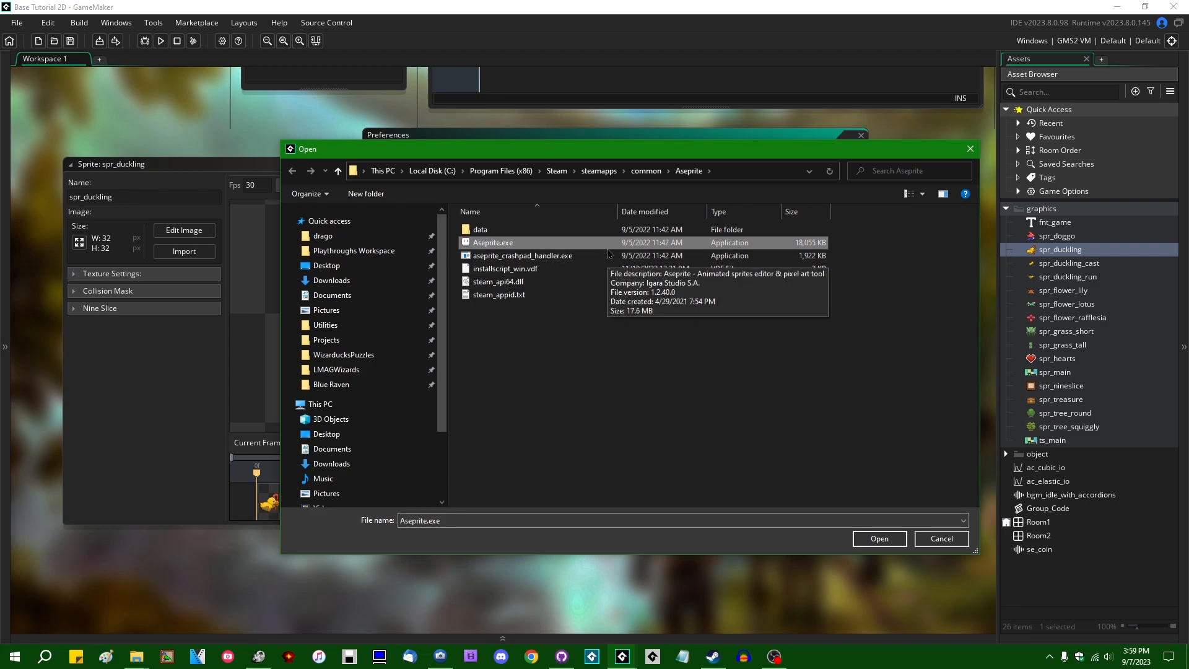
{"action": "key", "text": "Return"}
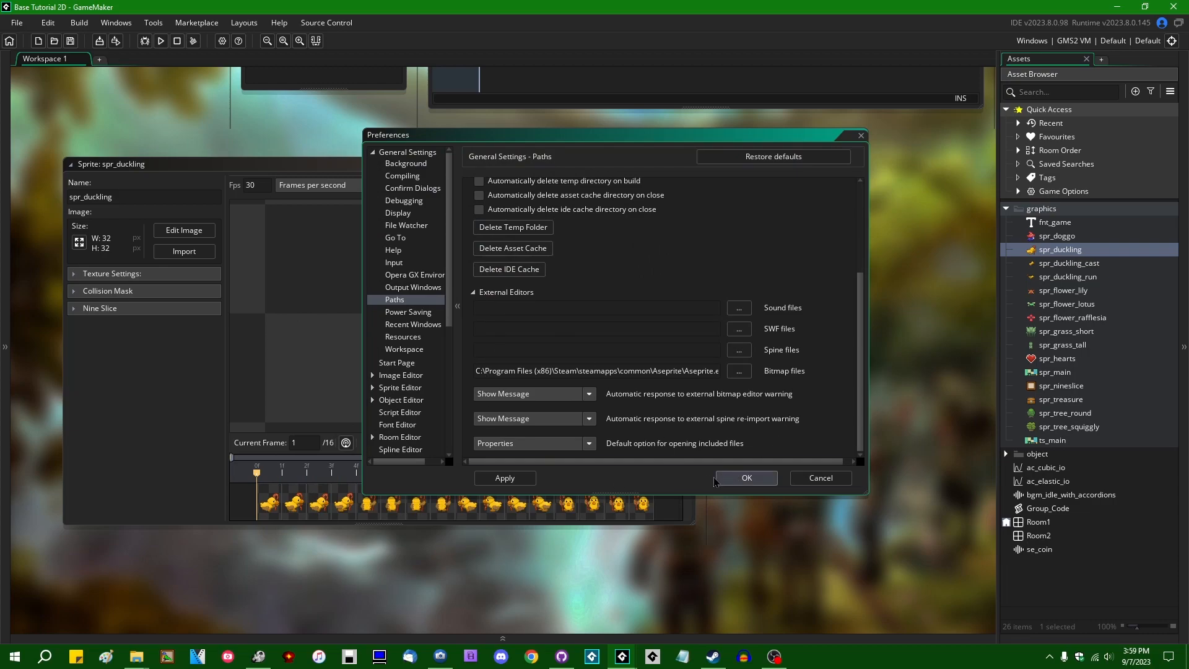
{"action": "left_click", "coordinate": [747, 478]}
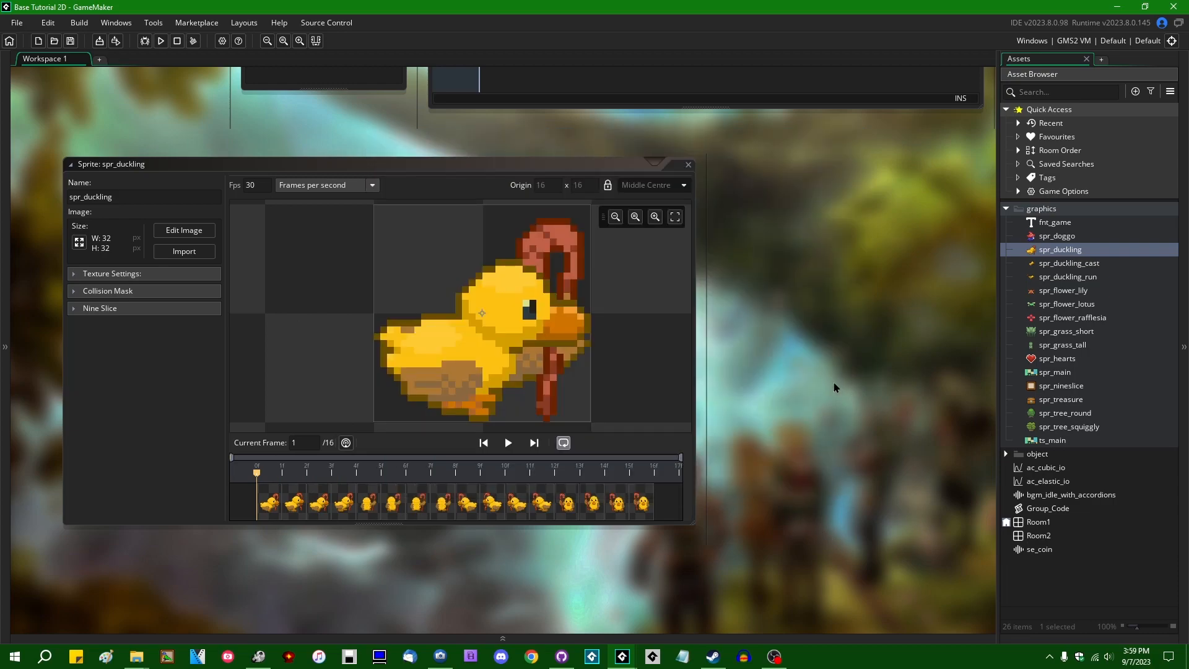
Open the spr_duckling image for editing in Aseprite from its sprite window
{"action": "left_click", "coordinate": [152, 396]}
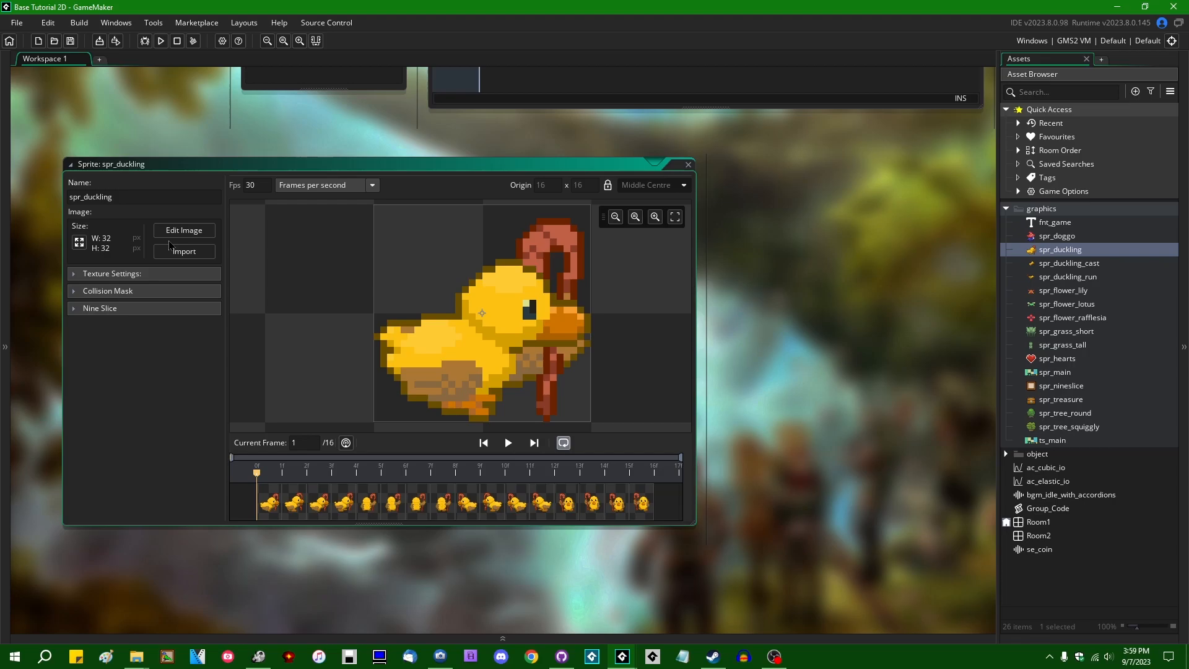
{"action": "left_click", "coordinate": [189, 236]}
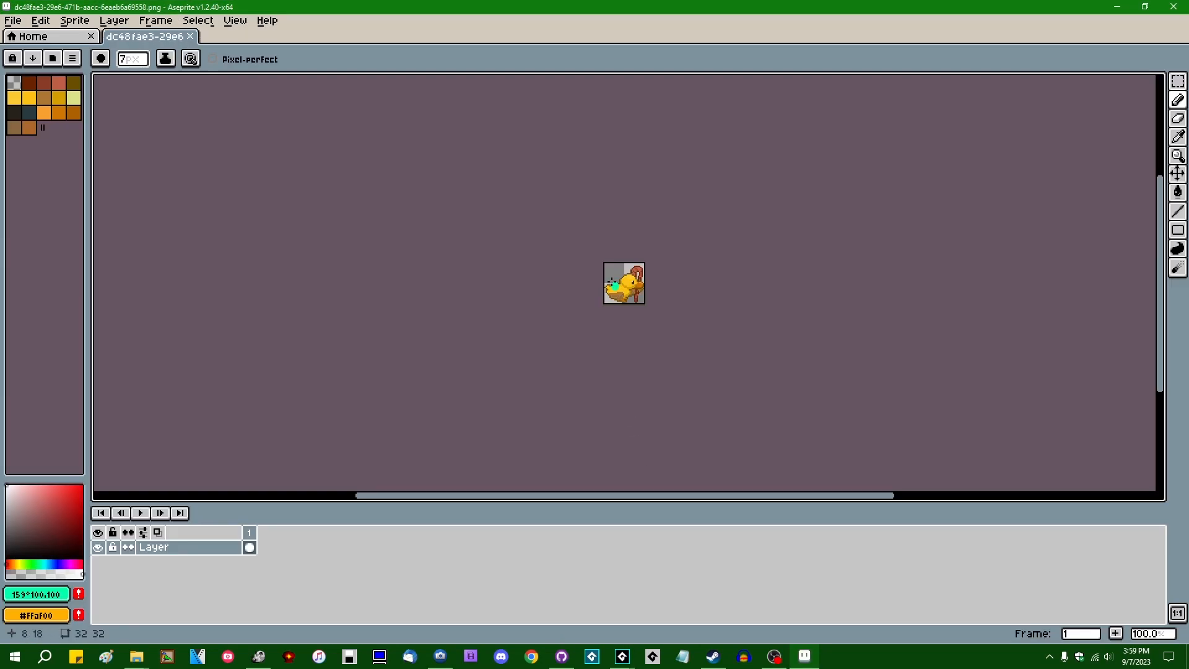
Paint a large green blob over the duckling's head and back with the 7 px brush, save the image and close Aseprite
{"action": "scroll", "coordinate": [669, 301], "scroll_direction": "up", "scroll_amount": 4}
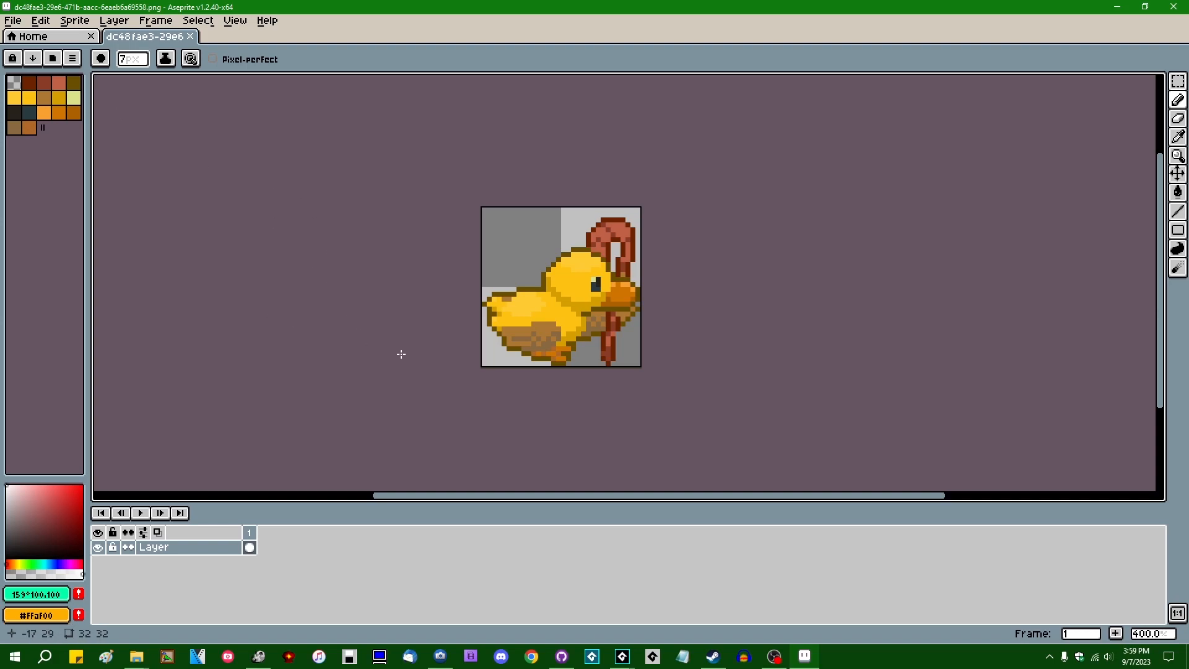
{"action": "scroll", "coordinate": [490, 337], "scroll_direction": "up", "scroll_amount": 2}
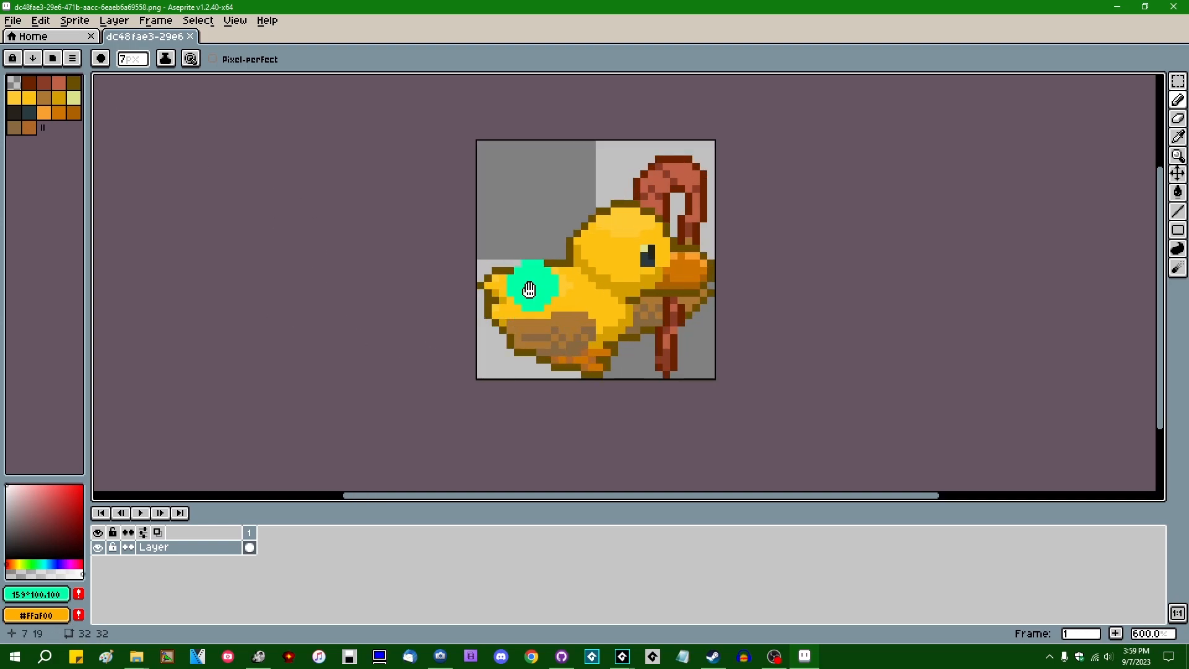
{"action": "middle_click_drag", "start_coordinate": [531, 284], "coordinate": [486, 318]}
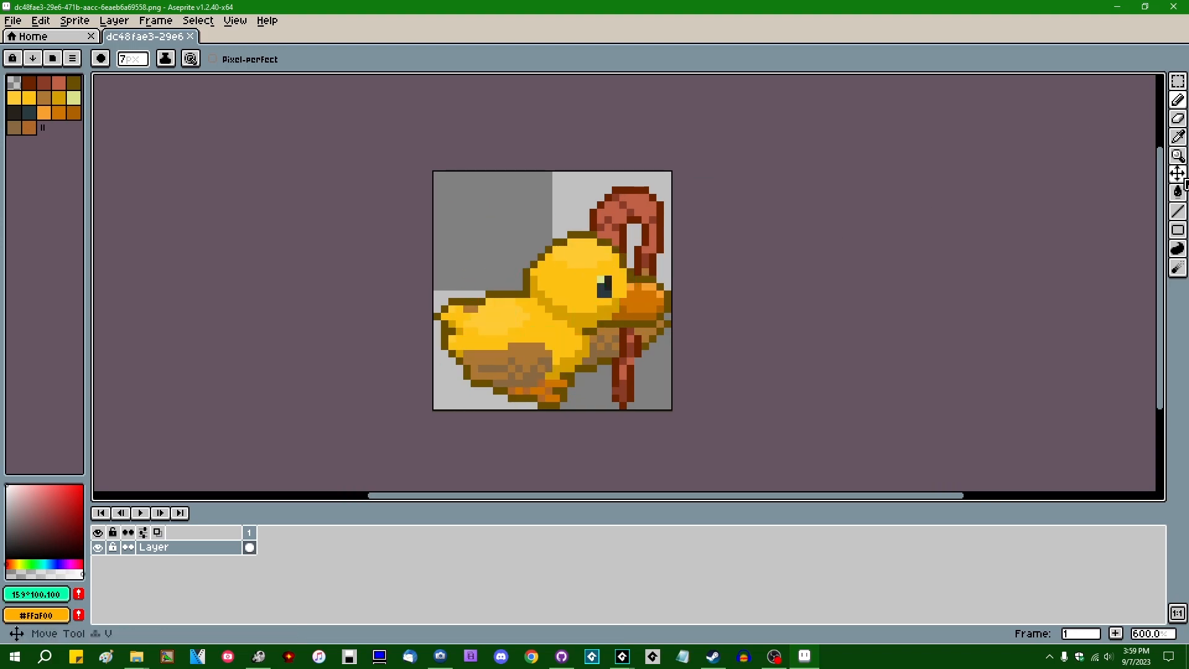
{"action": "mouse_move", "coordinate": [473, 214]}
{"action": "left_mouse_down"}
{"action": "mouse_move", "coordinate": [514, 205]}
{"action": "mouse_move", "coordinate": [483, 198]}
{"action": "mouse_move", "coordinate": [489, 260]}
{"action": "mouse_move", "coordinate": [561, 251]}
{"action": "mouse_move", "coordinate": [574, 273]}
{"action": "left_mouse_up"}
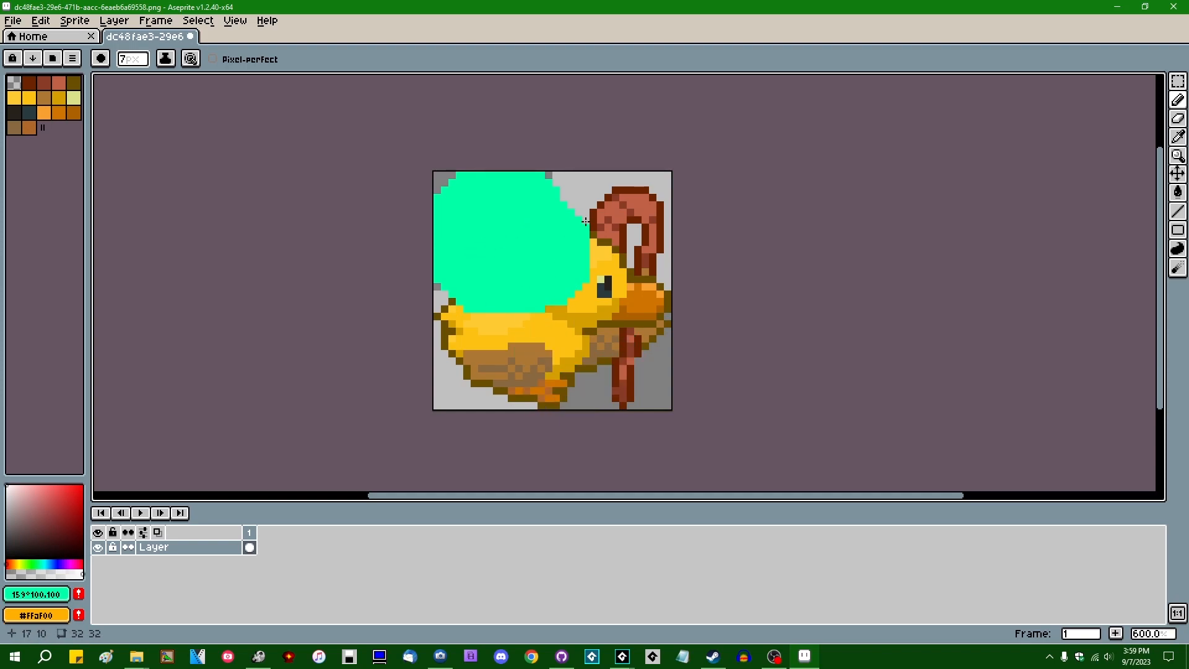
{"action": "key", "text": "ctrl+s"}
{"action": "left_click", "coordinate": [1173, 7]}
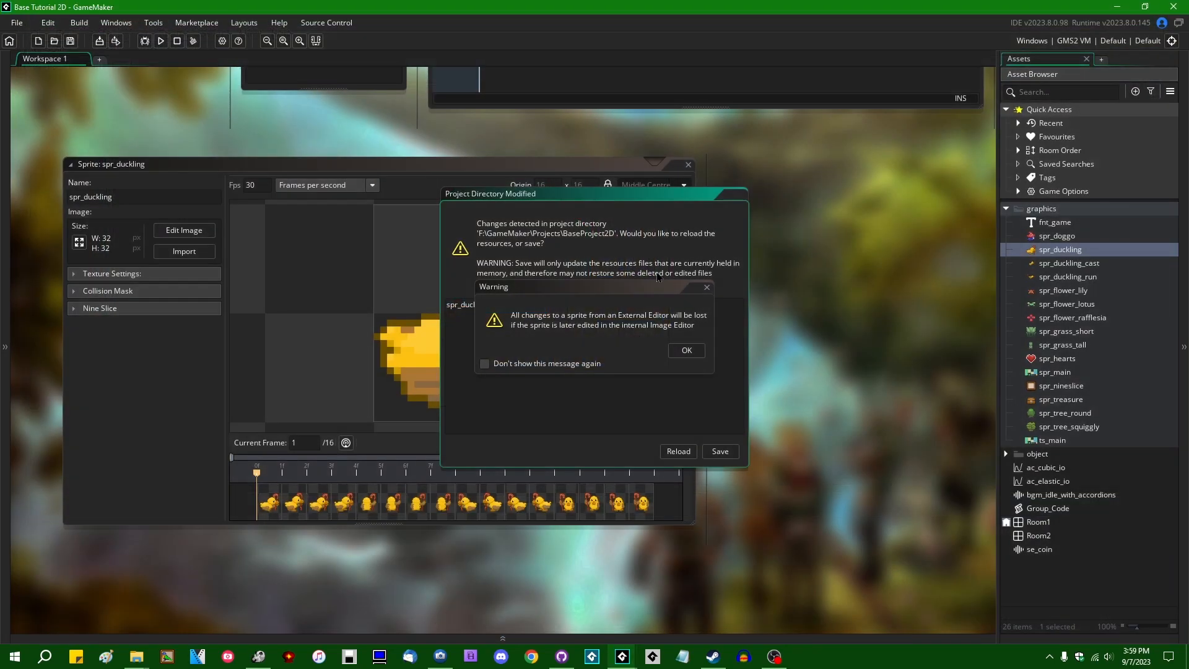
Set the external editor warning to not show again and accept it, moving the overlapping dialogs apart
{"action": "left_click_drag", "start_coordinate": [651, 291], "coordinate": [624, 286]}
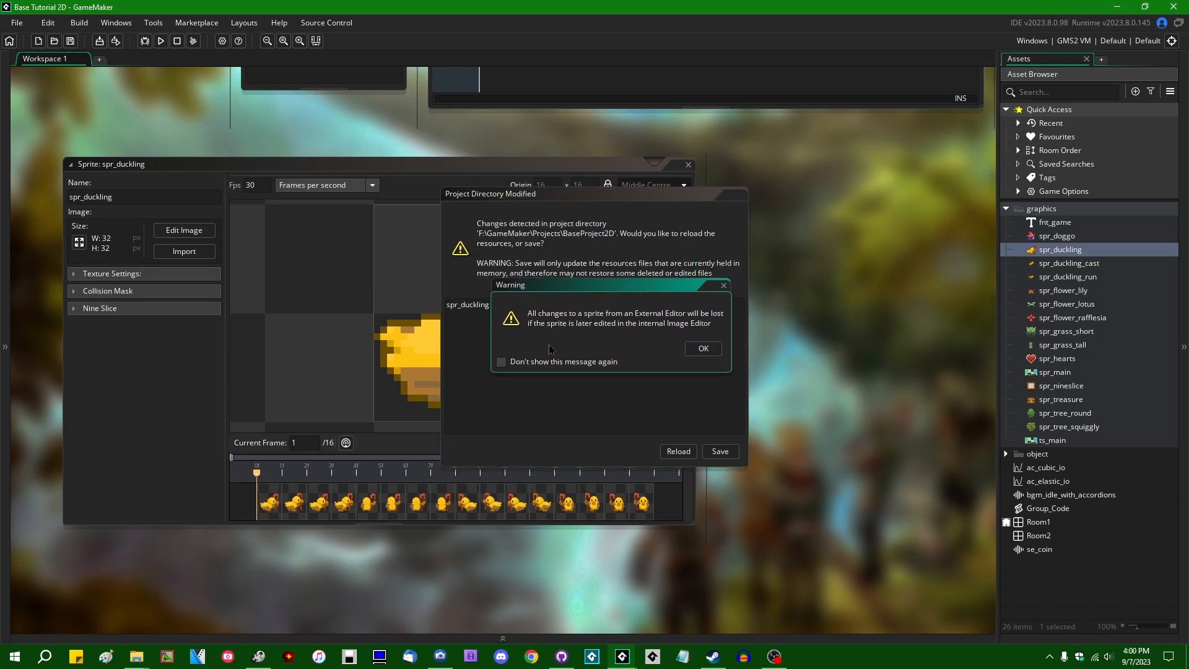
{"action": "left_click", "coordinate": [630, 359]}
{"action": "left_click_drag", "start_coordinate": [617, 287], "coordinate": [800, 243]}
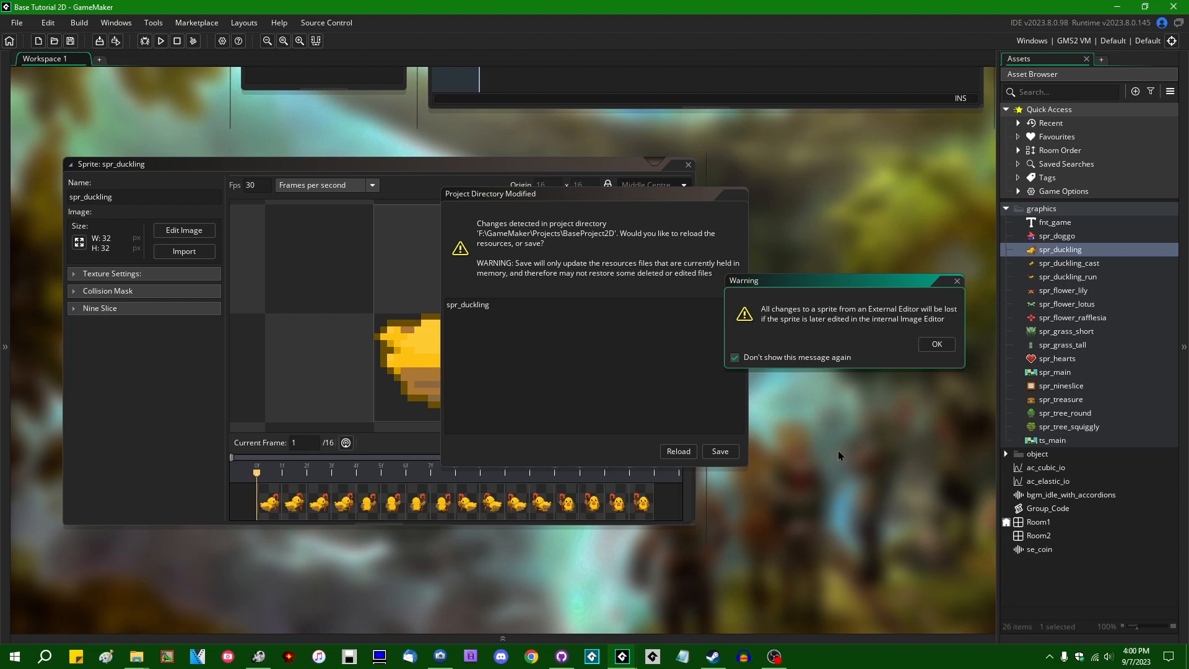
{"action": "left_click_drag", "start_coordinate": [681, 194], "coordinate": [645, 204]}
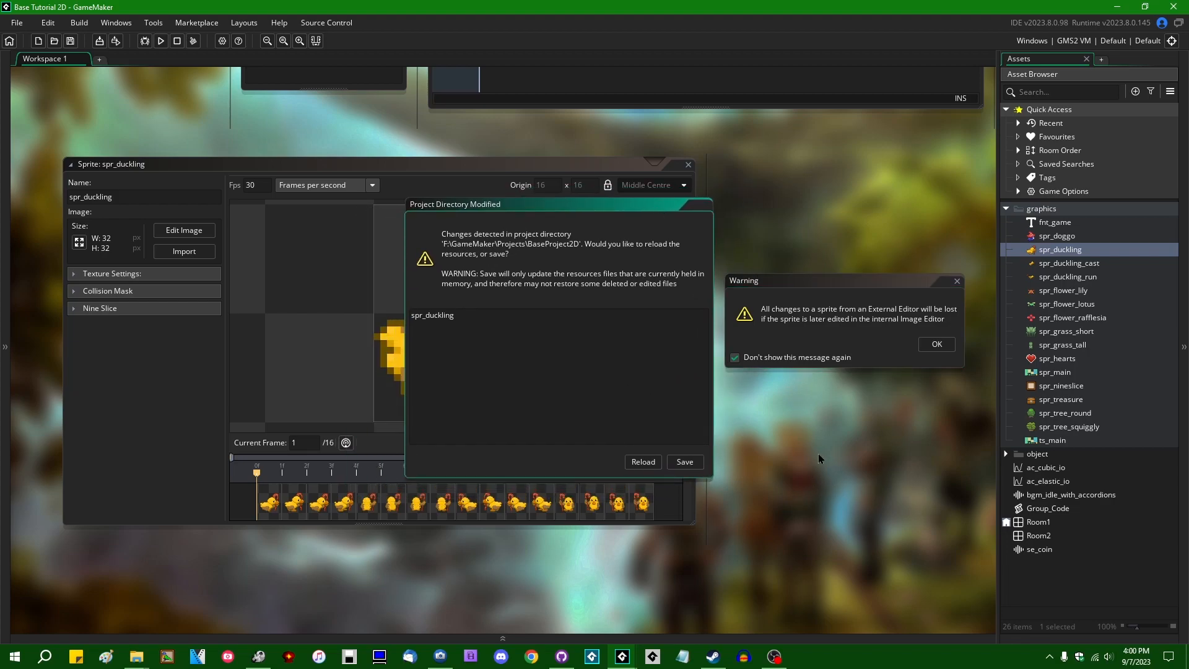
{"action": "left_click", "coordinate": [944, 348]}
Reload the externally modified spr_duckling resource from the project directory, after moving the dialog and sprite window apart
{"action": "left_click_drag", "start_coordinate": [557, 203], "coordinate": [800, 190]}
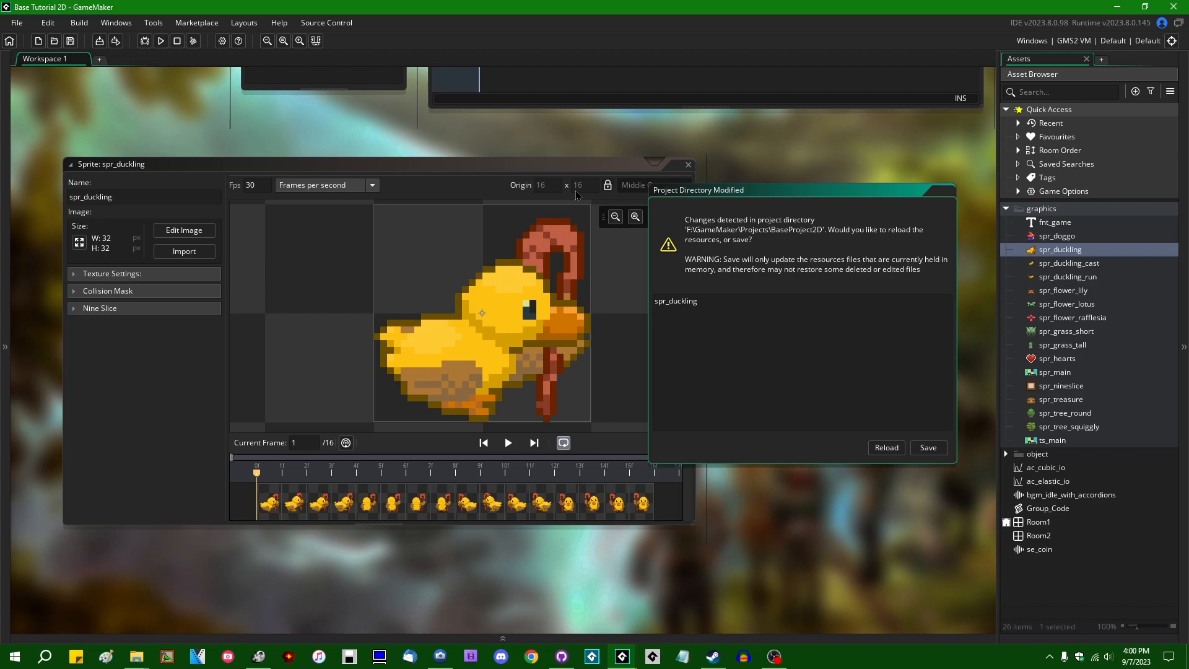
{"action": "left_click_drag", "start_coordinate": [506, 172], "coordinate": [476, 158]}
{"action": "left_click_drag", "start_coordinate": [814, 201], "coordinate": [598, 213]}
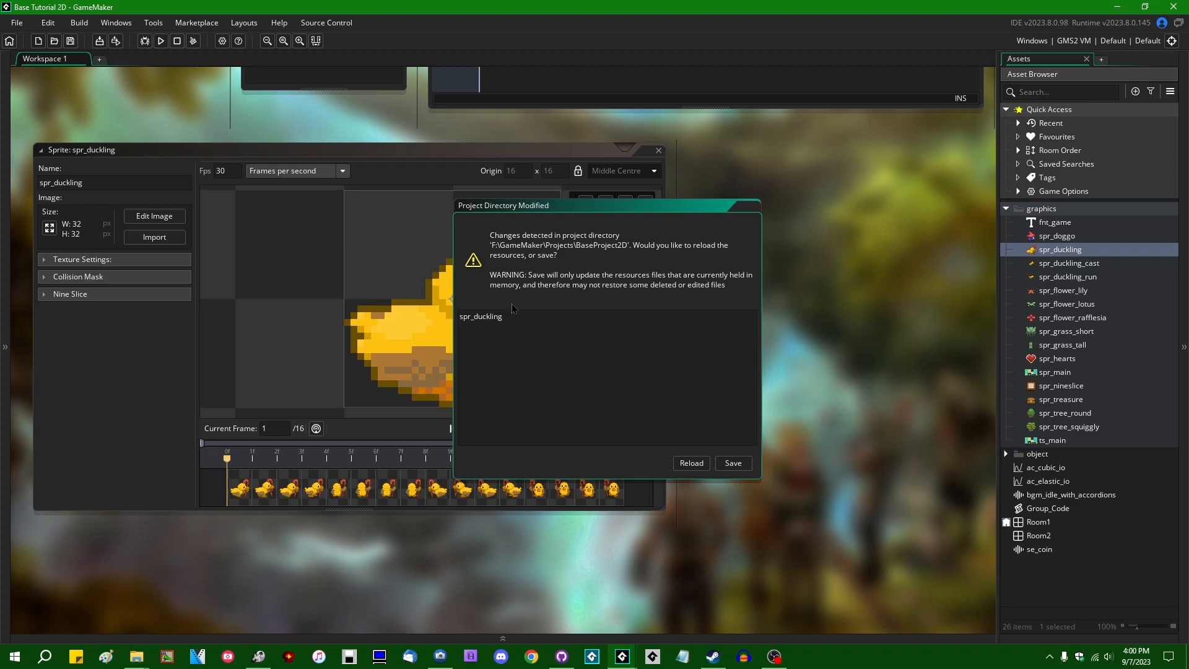
{"action": "left_click", "coordinate": [534, 318]}
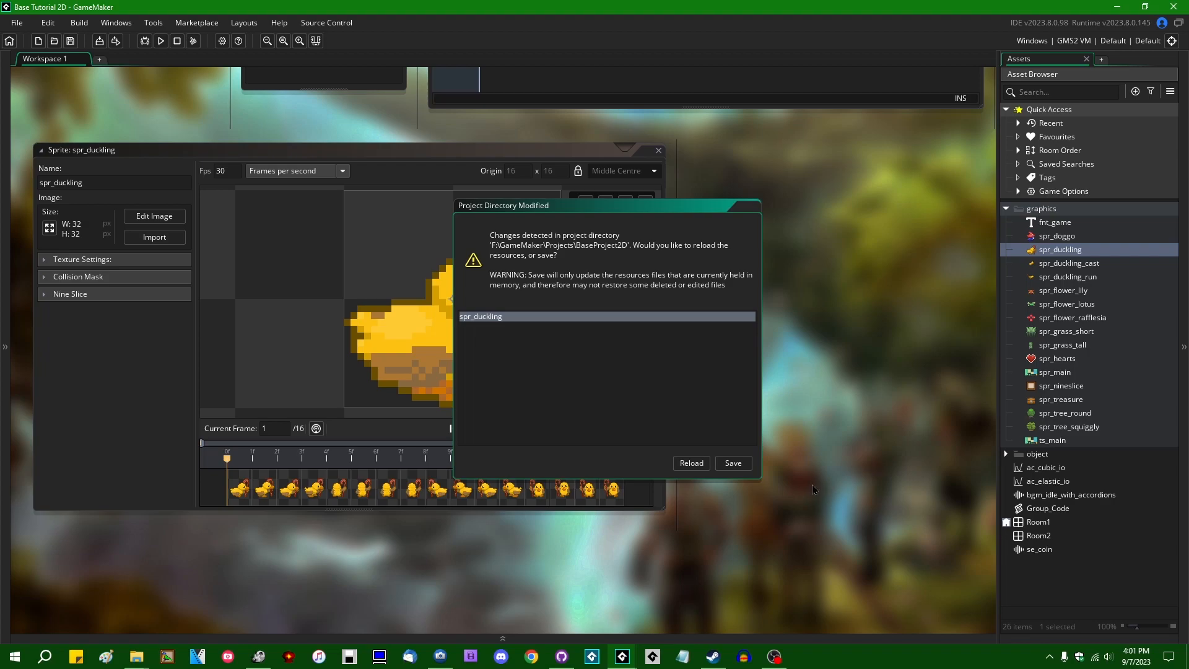
{"action": "left_click", "coordinate": [692, 466]}
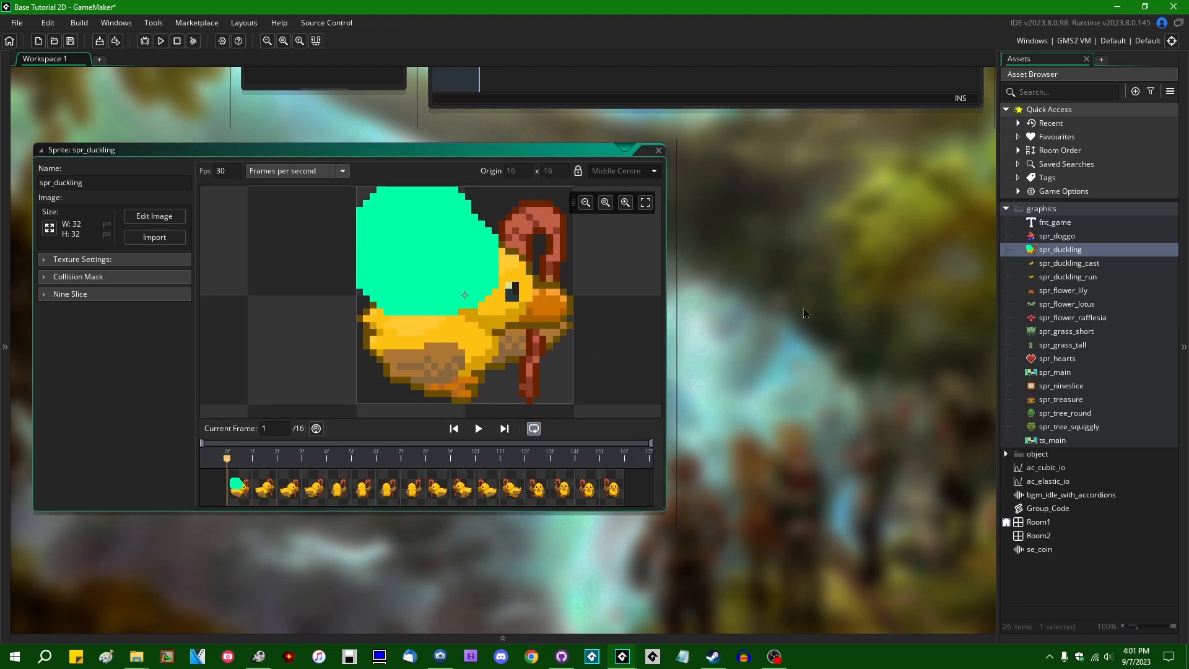
Enable automatic reloading of changed files in the General Settings preferences and accept the change
{"action": "scroll", "coordinate": [803, 307], "scroll_direction": "up", "scroll_amount": 8}
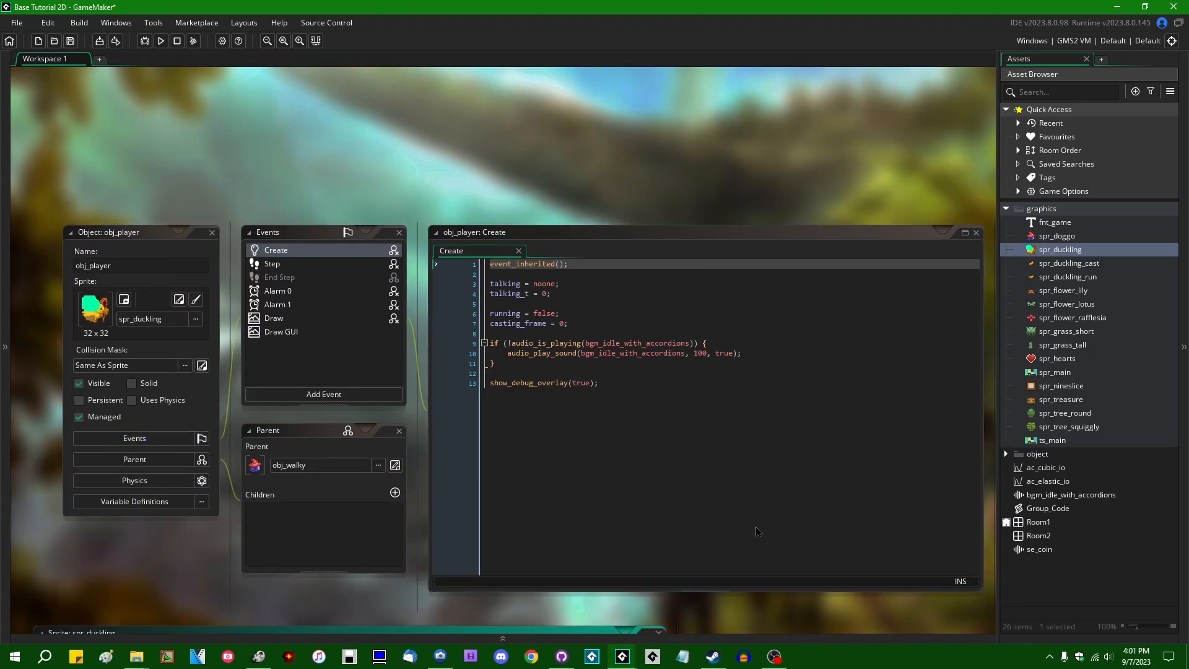
{"action": "scroll", "coordinate": [755, 531], "scroll_direction": "down", "scroll_amount": 7}
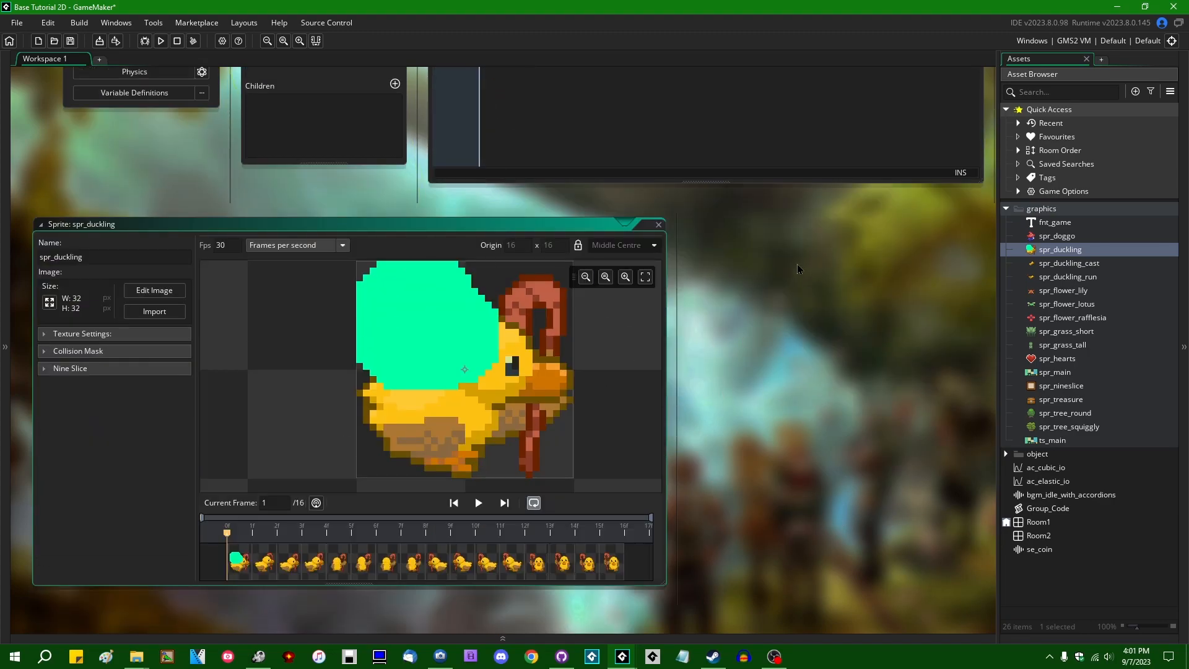
{"action": "left_click", "coordinate": [18, 24]}
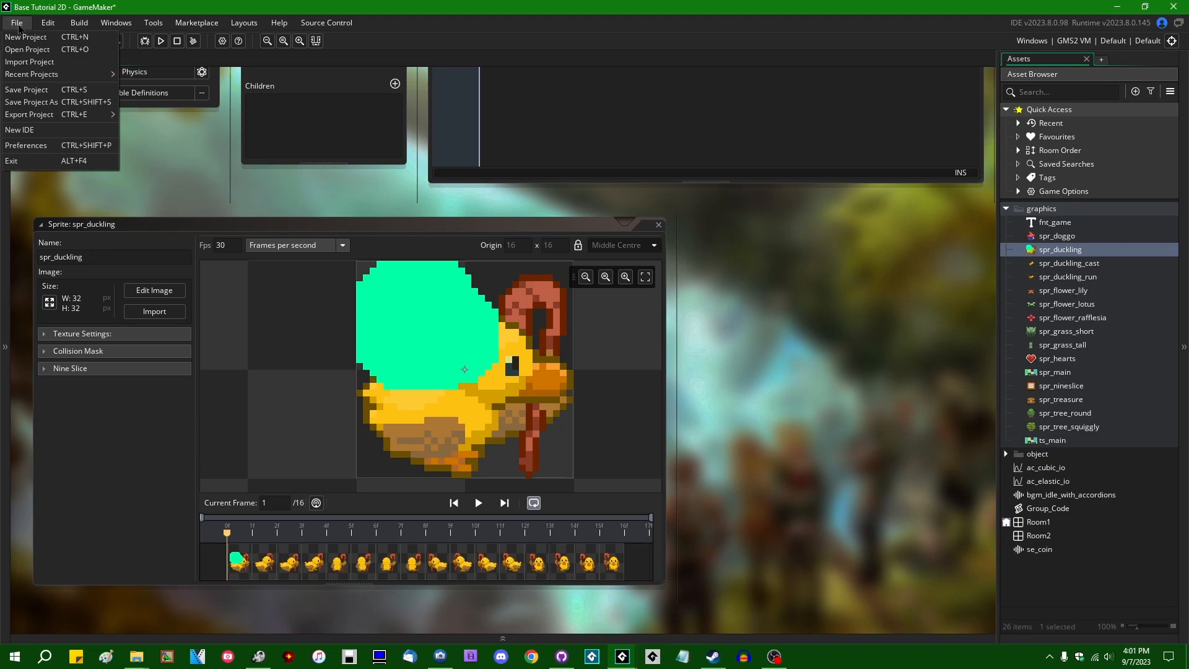
{"action": "left_click", "coordinate": [47, 146]}
{"action": "left_click", "coordinate": [407, 153]}
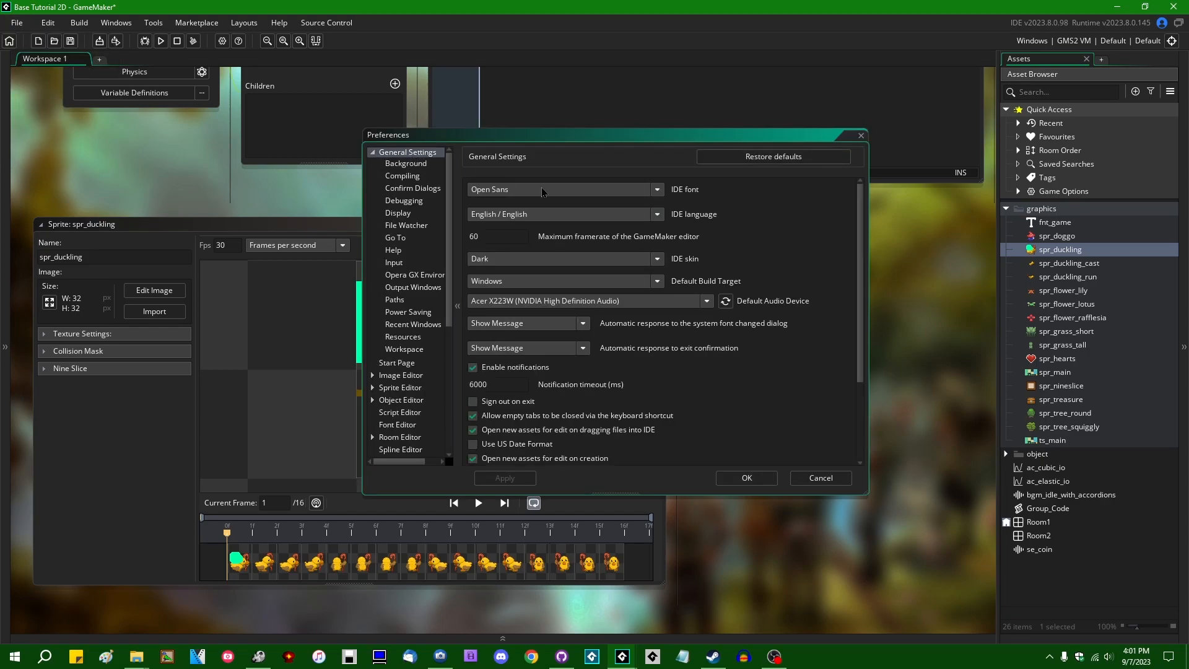
{"action": "scroll", "coordinate": [527, 187], "scroll_direction": "down", "scroll_amount": 3}
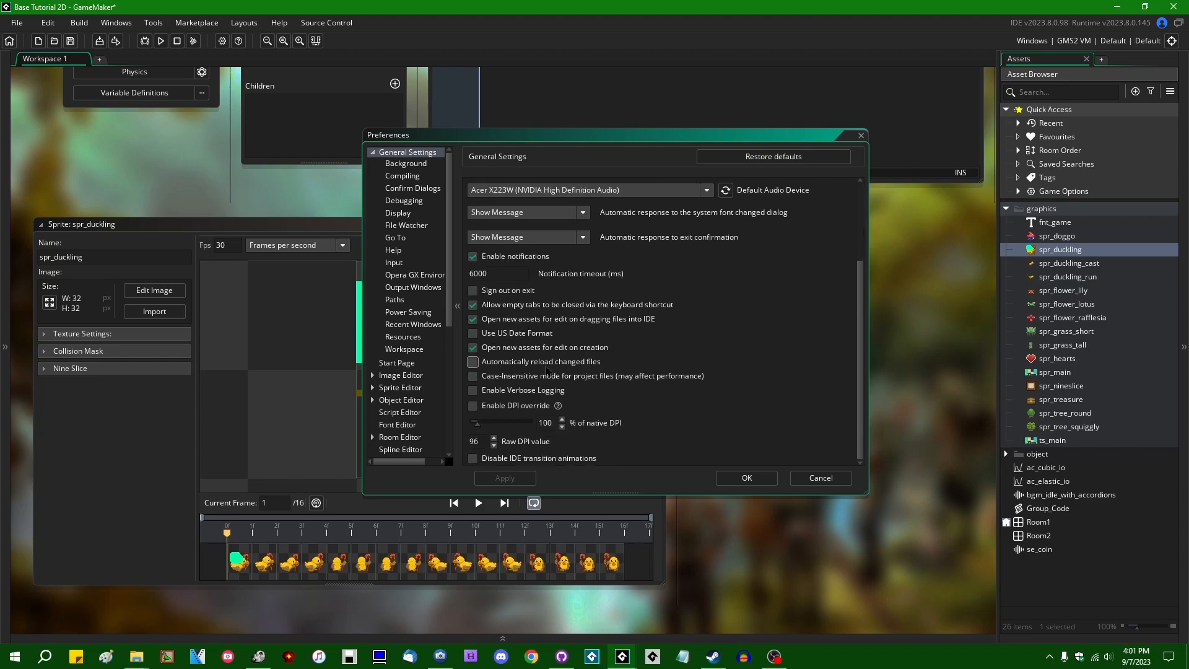
{"action": "left_click", "coordinate": [473, 362]}
{"action": "left_click", "coordinate": [736, 477]}
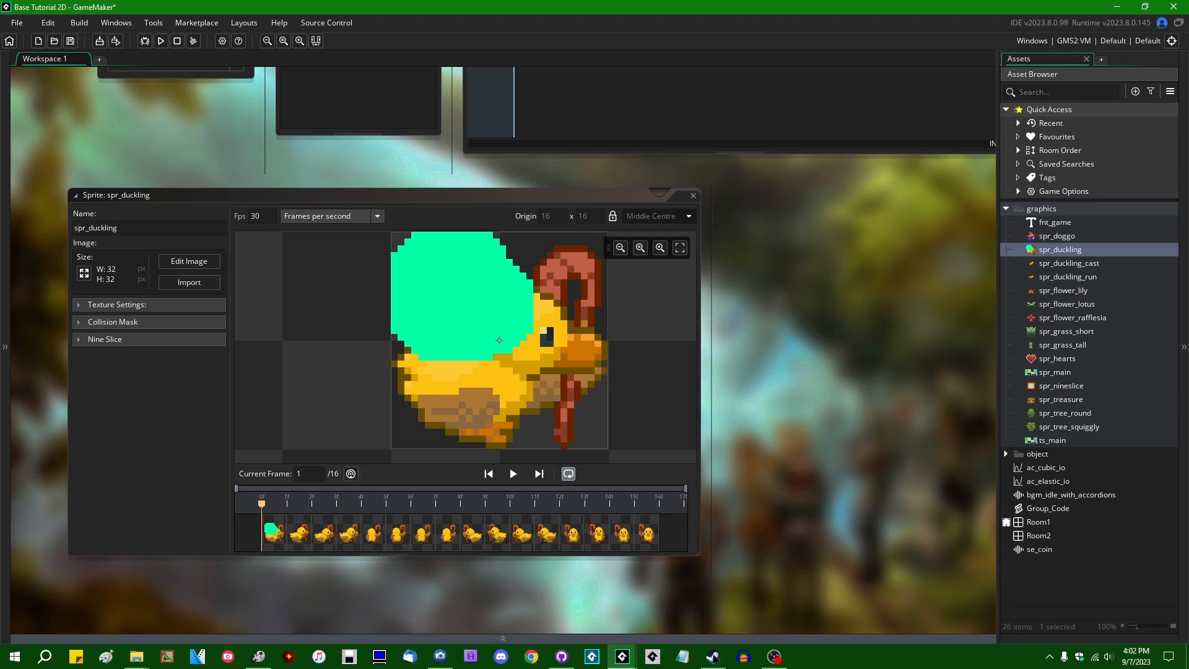
Widen the spr_duckling sprite window so its frame timeline has more room
{"action": "mouse_move", "coordinate": [256, 506]}
{"action": "left_mouse_down"}
{"action": "mouse_move", "coordinate": [660, 508]}
{"action": "mouse_move", "coordinate": [235, 513]}
{"action": "left_mouse_up"}
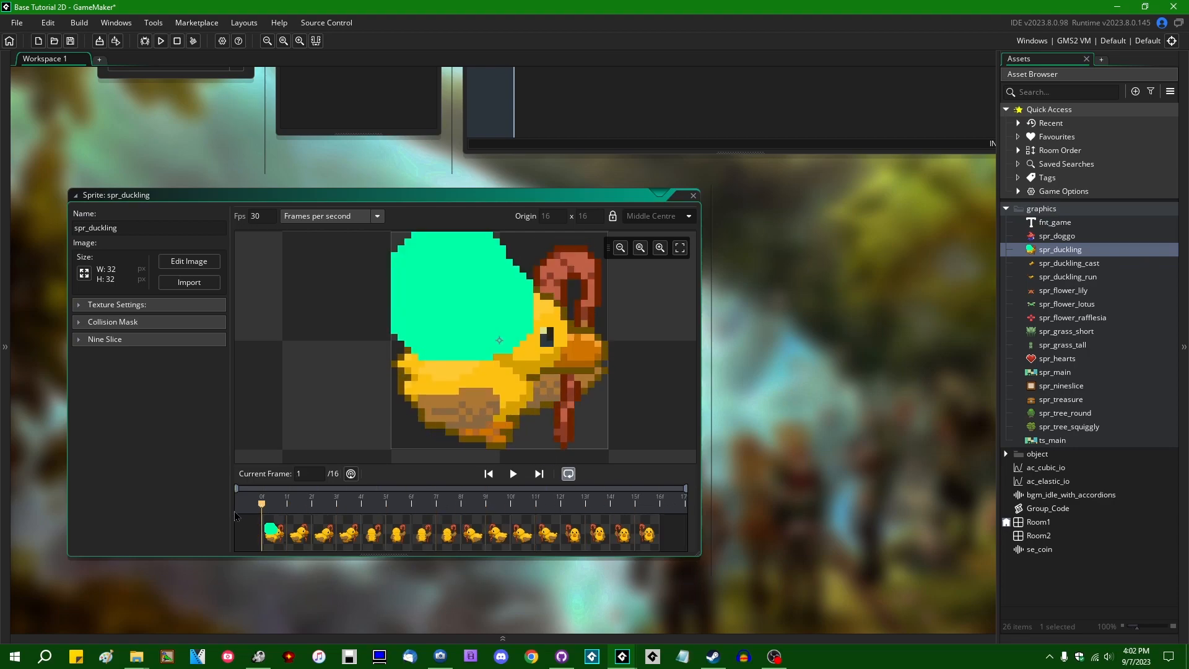
{"action": "left_click", "coordinate": [814, 534]}
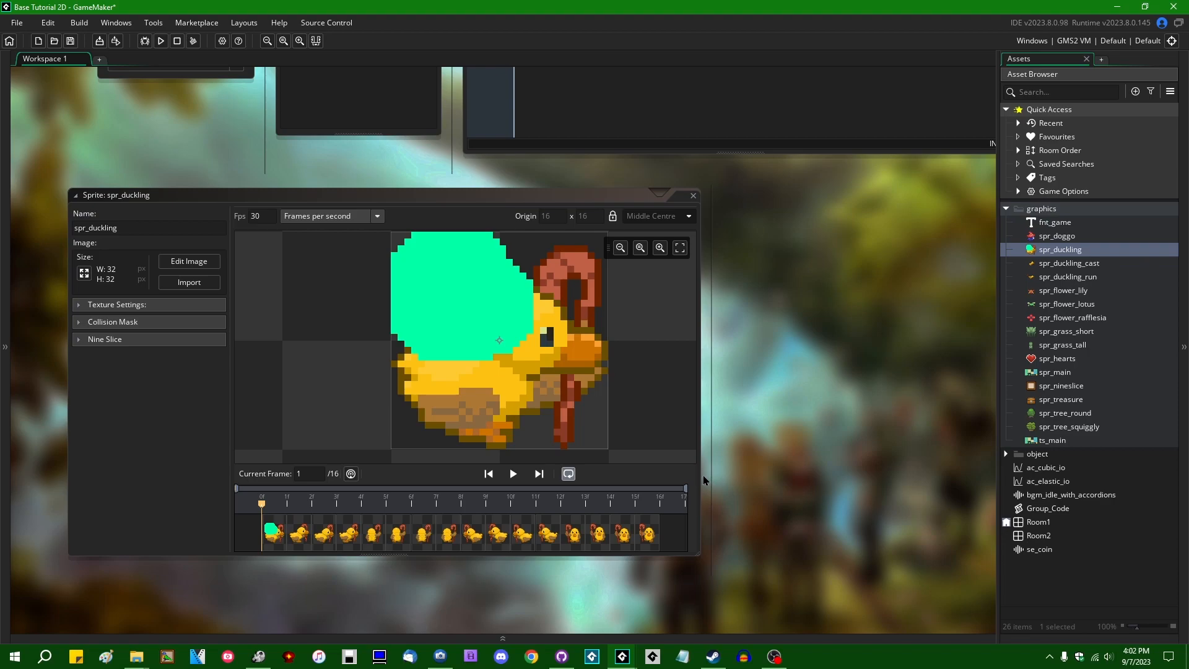
{"action": "left_click_drag", "start_coordinate": [699, 473], "coordinate": [778, 473]}
Open frame 1 of spr_duckling in the built-in image editor and return to Workspace 1
{"action": "left_click", "coordinate": [285, 550]}
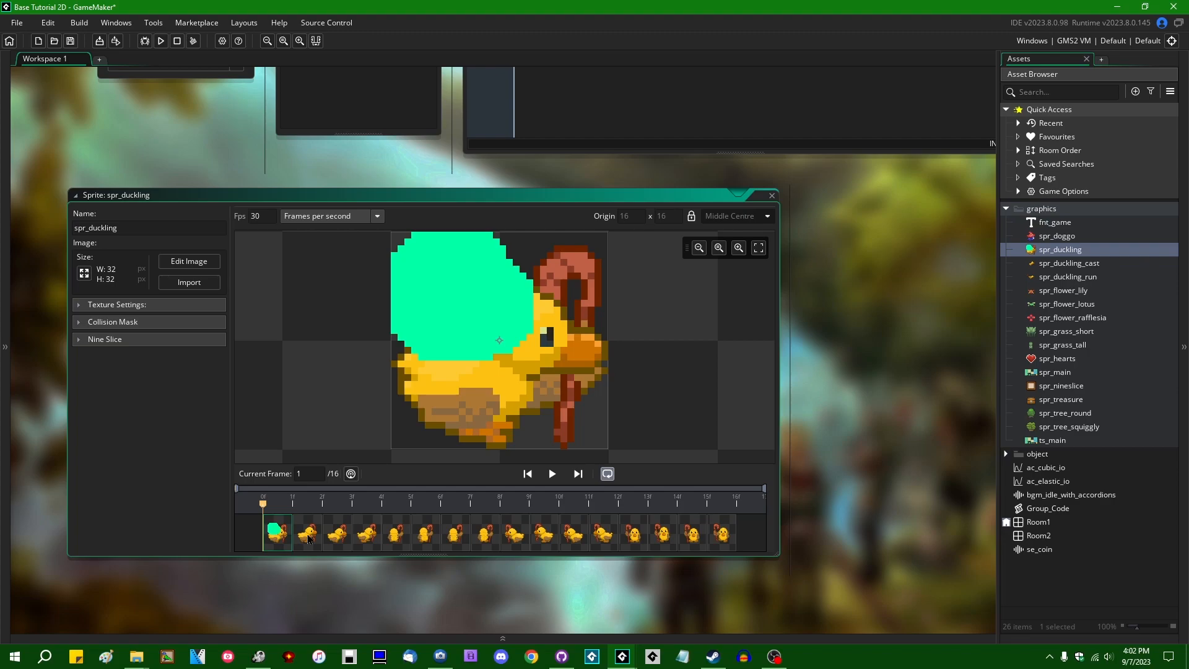
{"action": "double_click", "coordinate": [278, 537]}
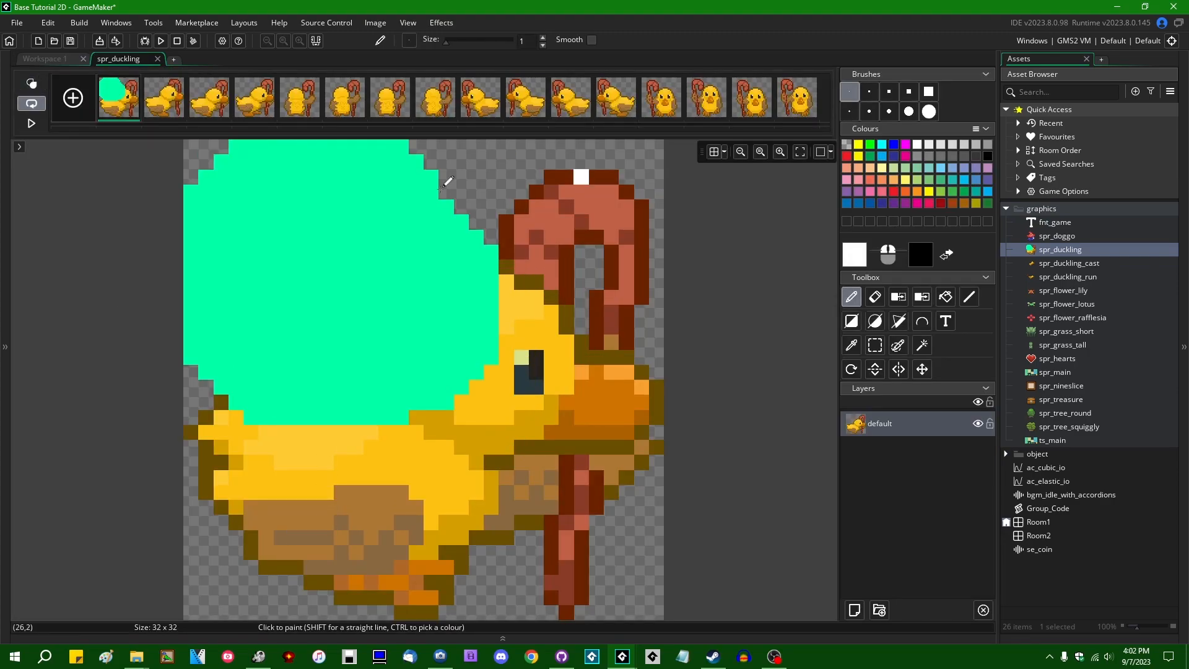
{"action": "left_click", "coordinate": [53, 60]}
Preview frames 2 through 5 of spr_duckling one after another in the sprite window
{"action": "left_click", "coordinate": [308, 540]}
{"action": "left_click", "coordinate": [337, 534]}
{"action": "left_click", "coordinate": [366, 535]}
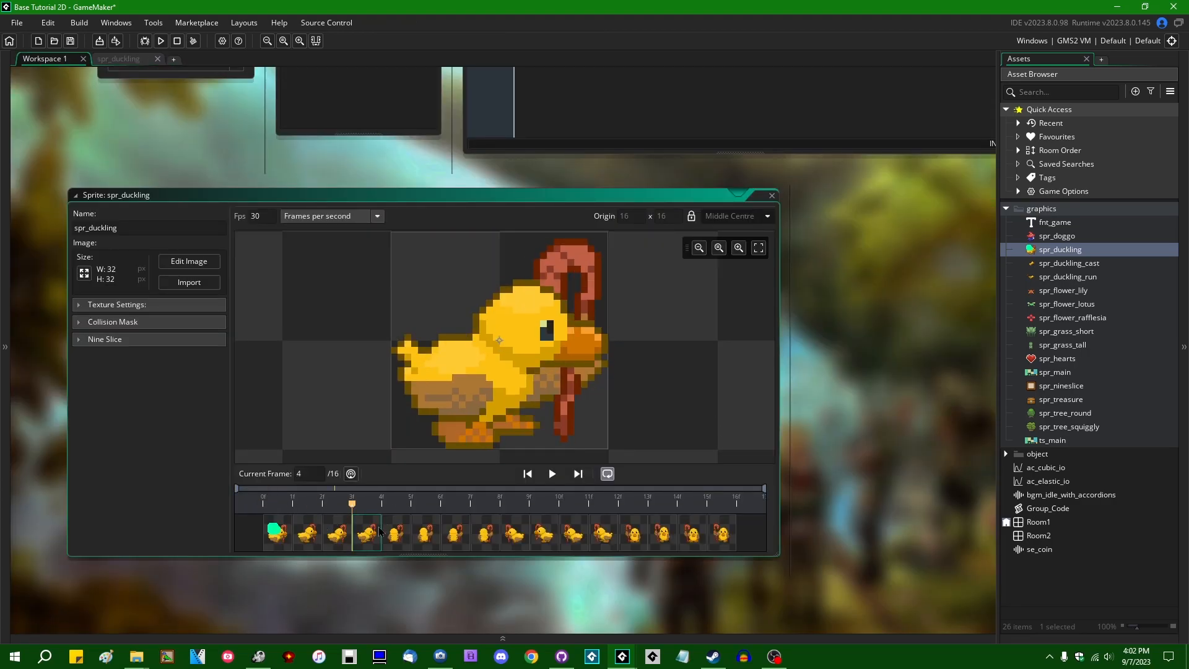
{"action": "left_click", "coordinate": [393, 535]}
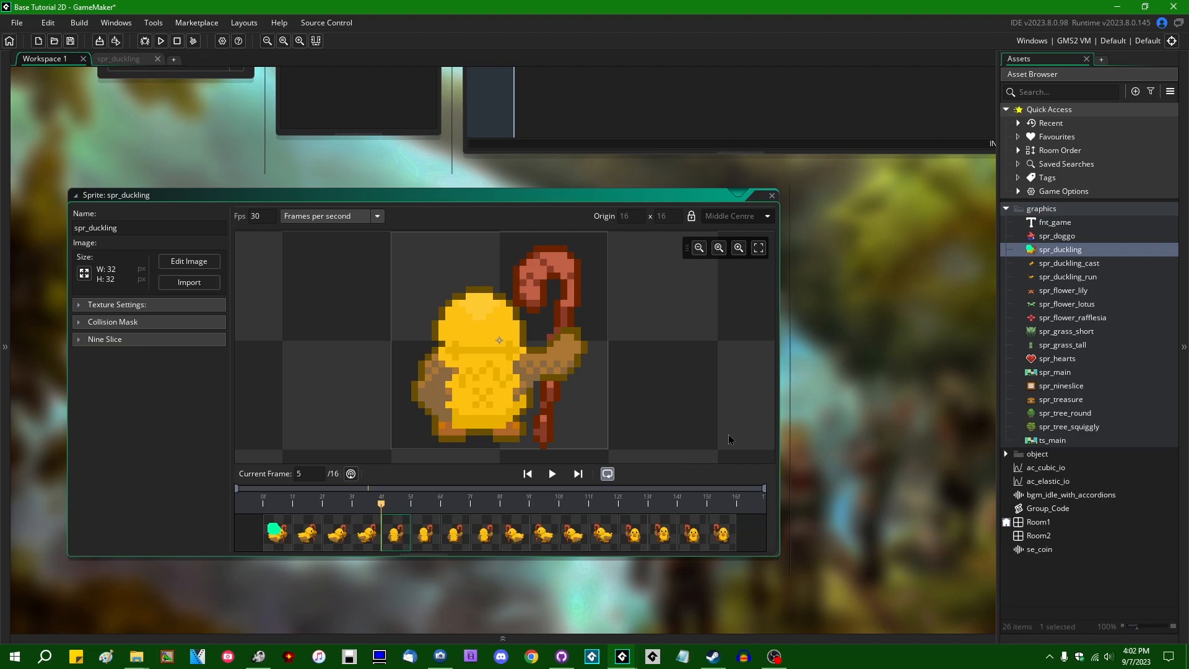
{"action": "left_click_drag", "start_coordinate": [371, 518], "coordinate": [263, 519]}
Open frame 5 of spr_duckling in the built-in image editor and inspect its pixels
{"action": "double_click", "coordinate": [405, 536]}
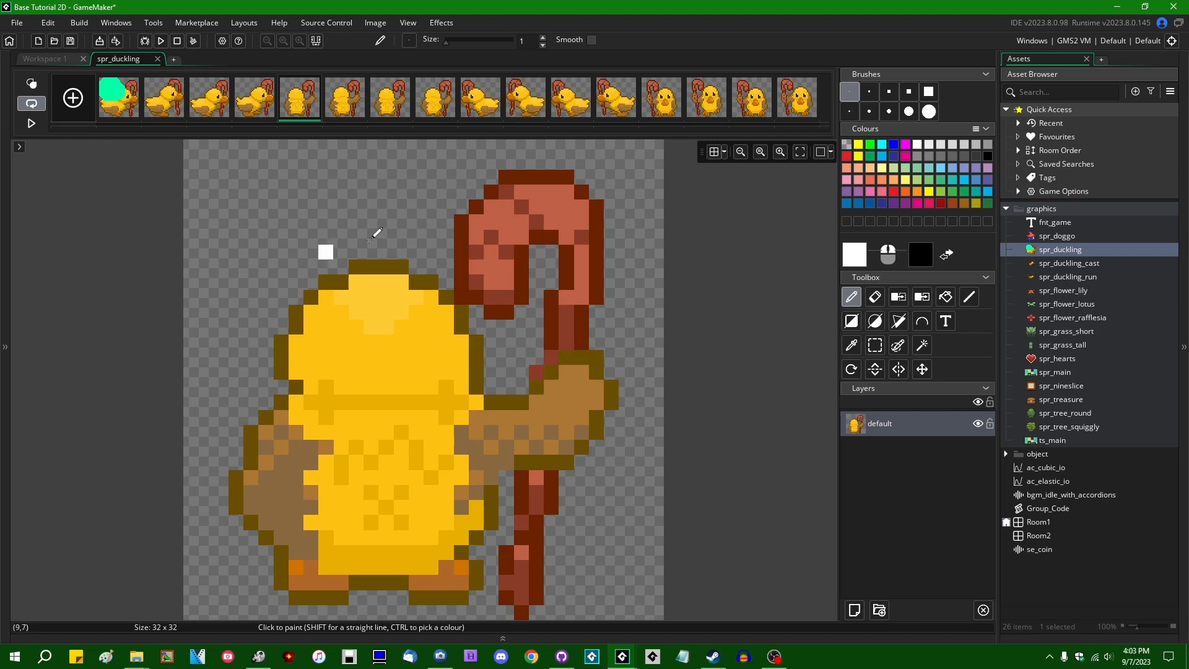
{"action": "mouse_move", "coordinate": [483, 377]}
{"action": "middle_mouse_down"}
{"action": "mouse_move", "coordinate": [494, 361]}
{"action": "mouse_move", "coordinate": [491, 383]}
{"action": "middle_mouse_up"}
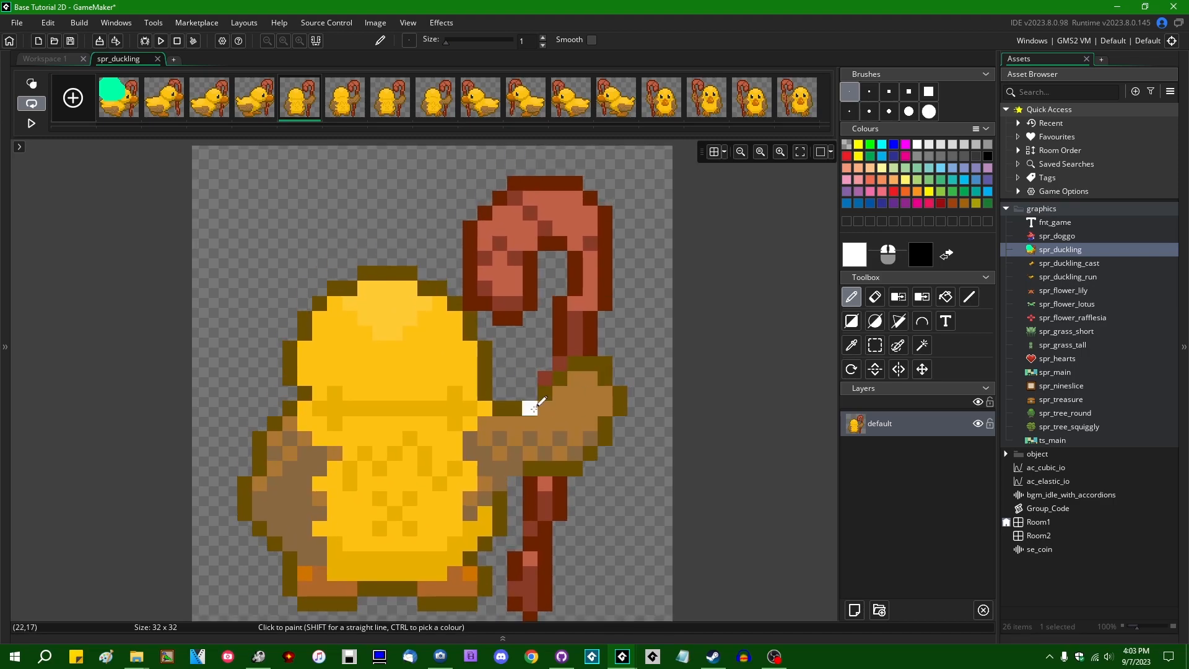
{"action": "middle_click_drag", "start_coordinate": [581, 359], "coordinate": [589, 354]}
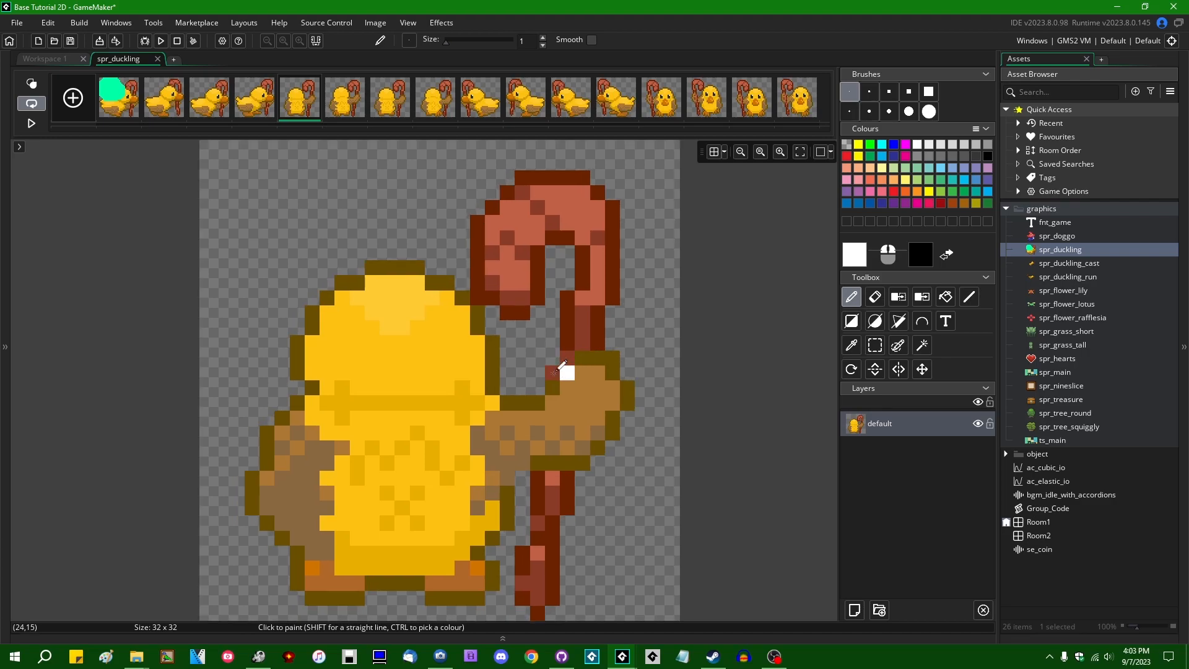
{"action": "middle_click_drag", "start_coordinate": [497, 333], "coordinate": [498, 334]}
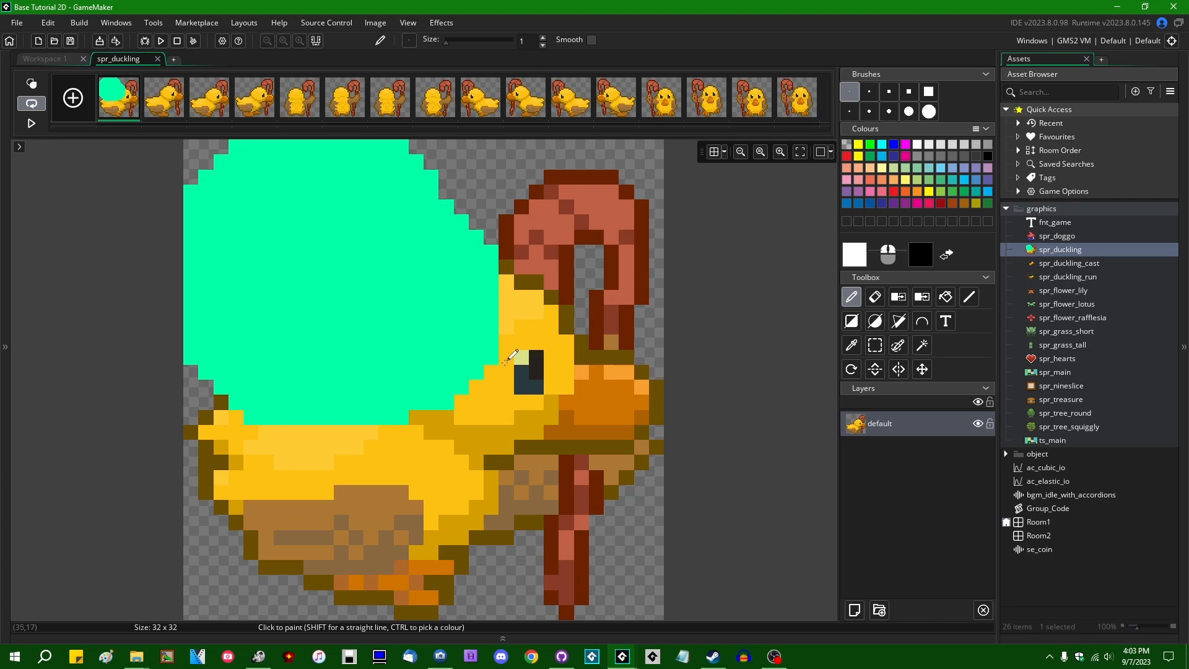
Erase the middle of the green blob on frame 1 with the Eraser and close the image editor
{"action": "left_click", "coordinate": [875, 296]}
{"action": "mouse_move", "coordinate": [373, 222]}
{"action": "left_mouse_down"}
{"action": "mouse_move", "coordinate": [360, 222]}
{"action": "mouse_move", "coordinate": [504, 331]}
{"action": "left_mouse_up"}
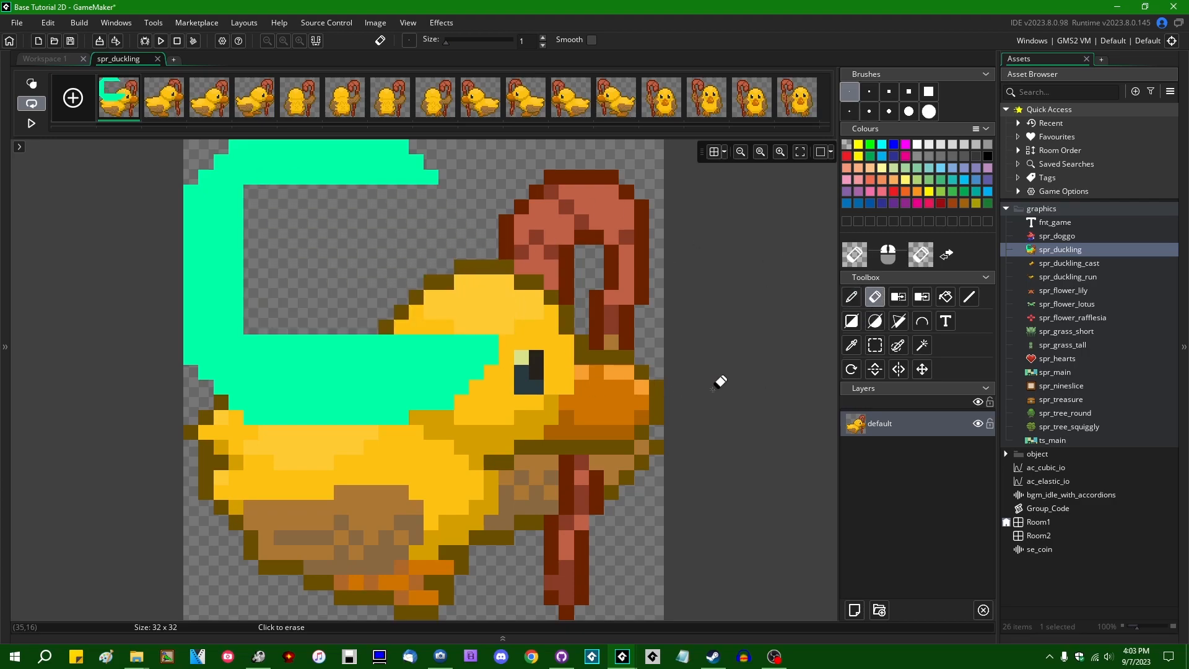
{"action": "left_click", "coordinate": [157, 59]}
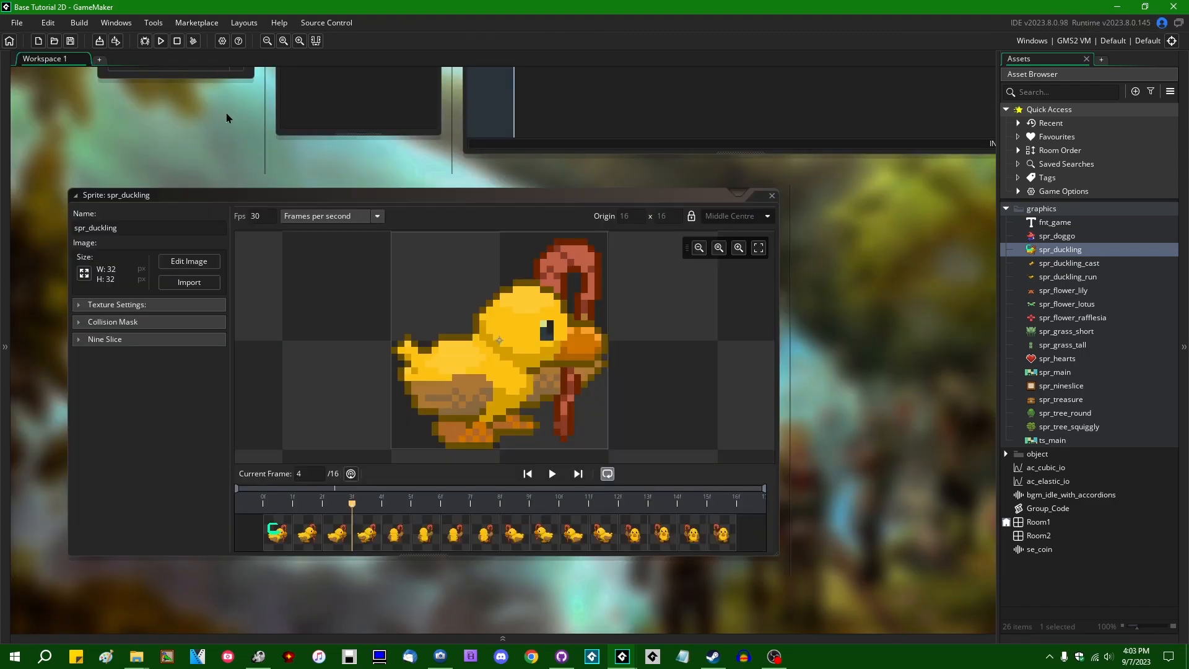
Reopen frame 1 in the built-in image editor, erase the green strip along the canvas's left edge and close the editor
{"action": "left_click", "coordinate": [277, 531]}
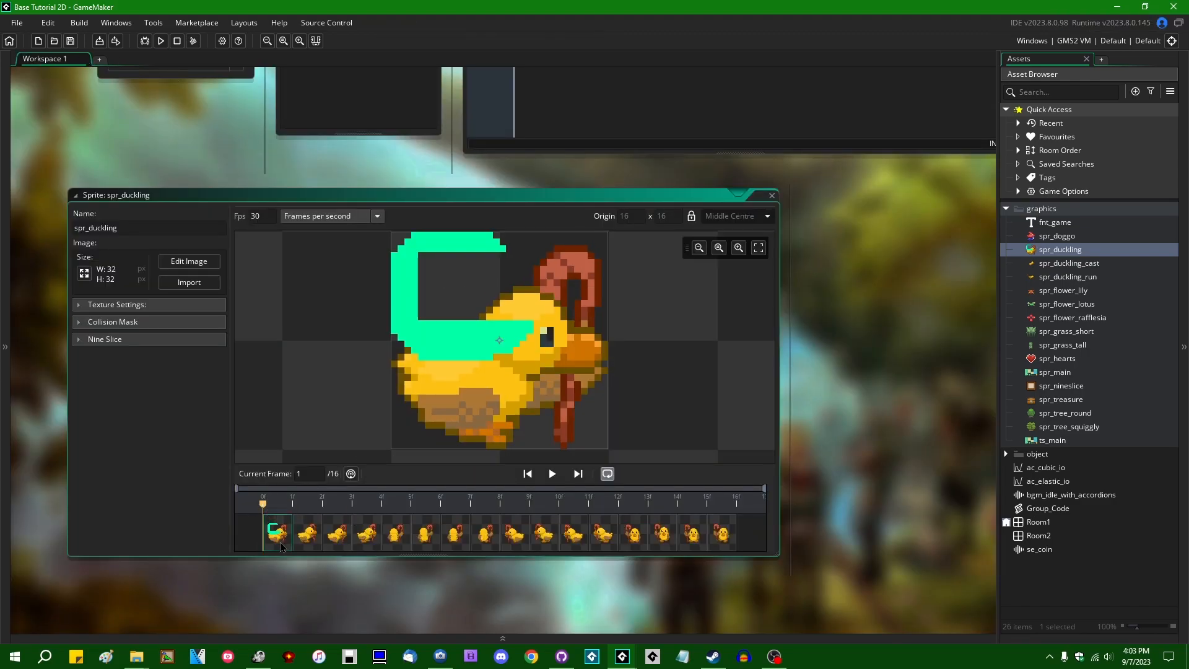
{"action": "double_click", "coordinate": [277, 532]}
{"action": "mouse_move", "coordinate": [206, 237]}
{"action": "left_mouse_down"}
{"action": "mouse_move", "coordinate": [235, 279]}
{"action": "mouse_move", "coordinate": [315, 232]}
{"action": "mouse_move", "coordinate": [322, 241]}
{"action": "left_mouse_up"}
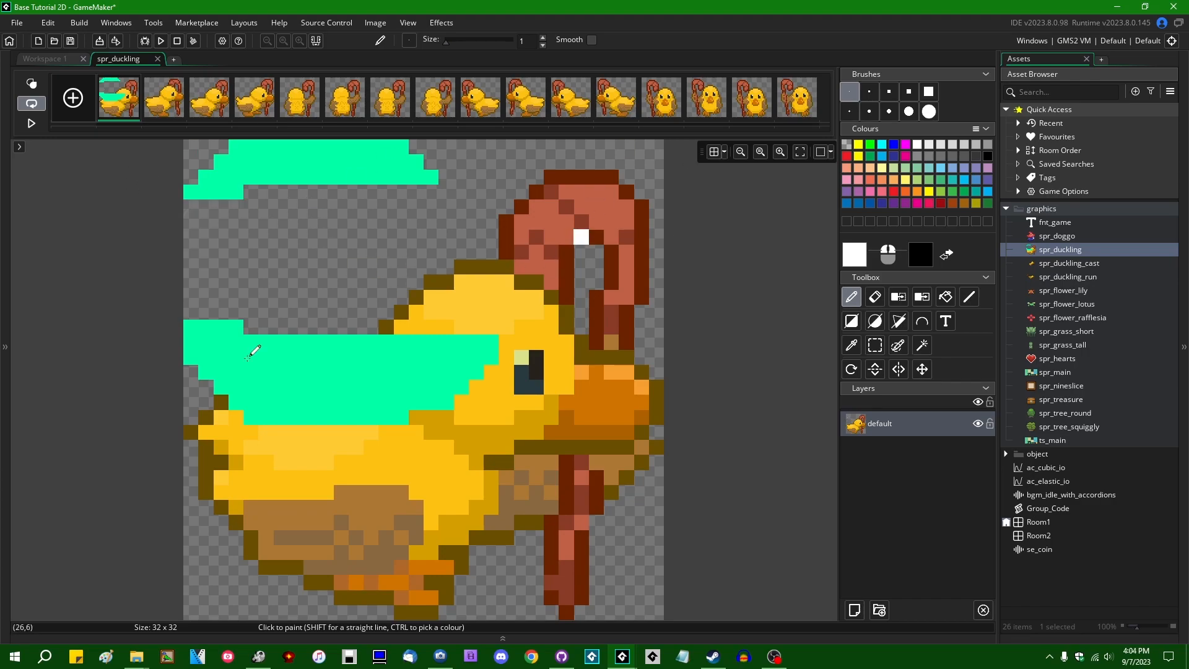
{"action": "left_click", "coordinate": [157, 58]}
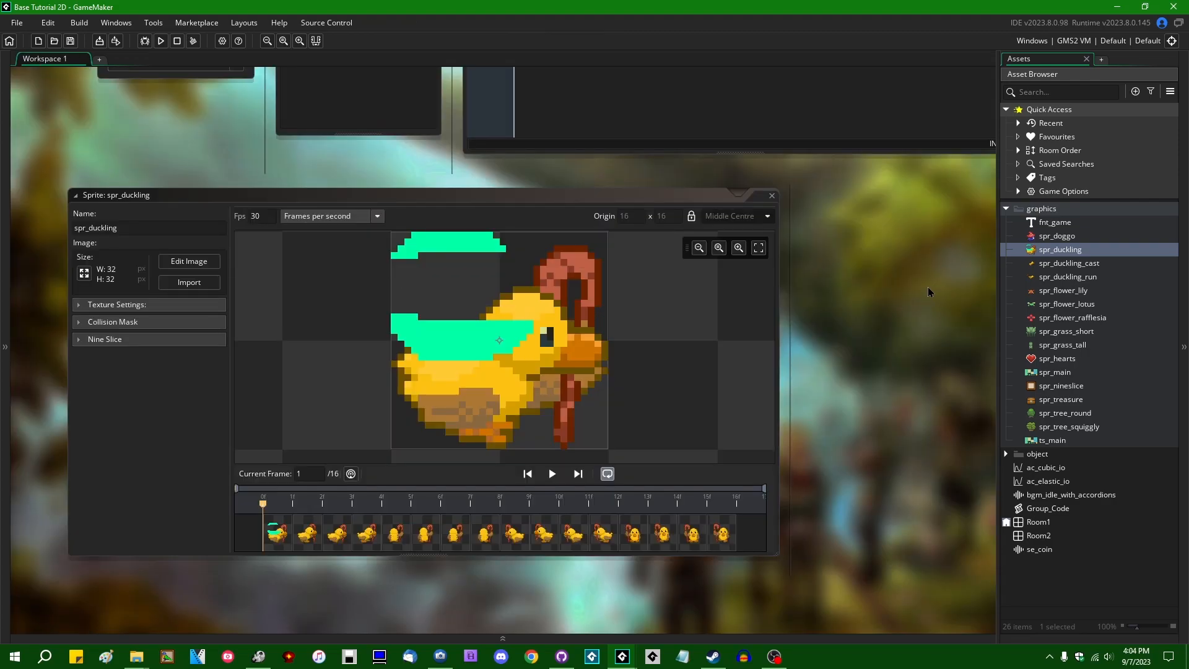
Check the frame options of frame 7, open frame 6 in the built-in image editor and close it again
{"action": "left_click", "coordinate": [455, 534]}
{"action": "right_click", "coordinate": [454, 536]}
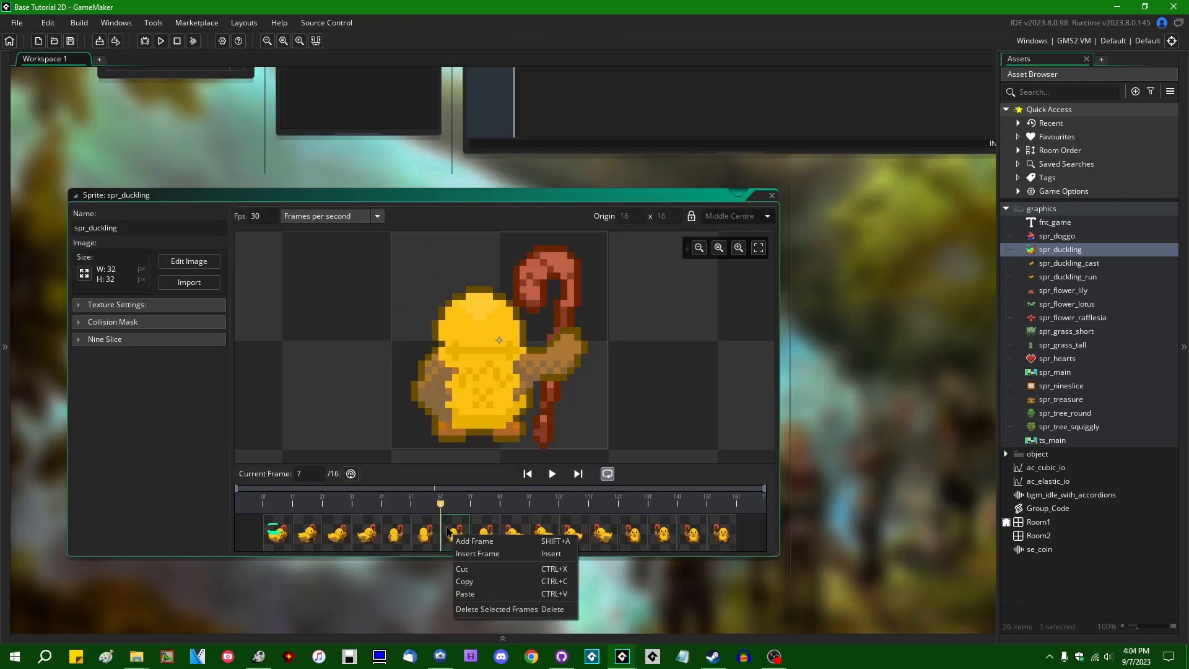
{"action": "right_click", "coordinate": [447, 520]}
{"action": "double_click", "coordinate": [418, 527]}
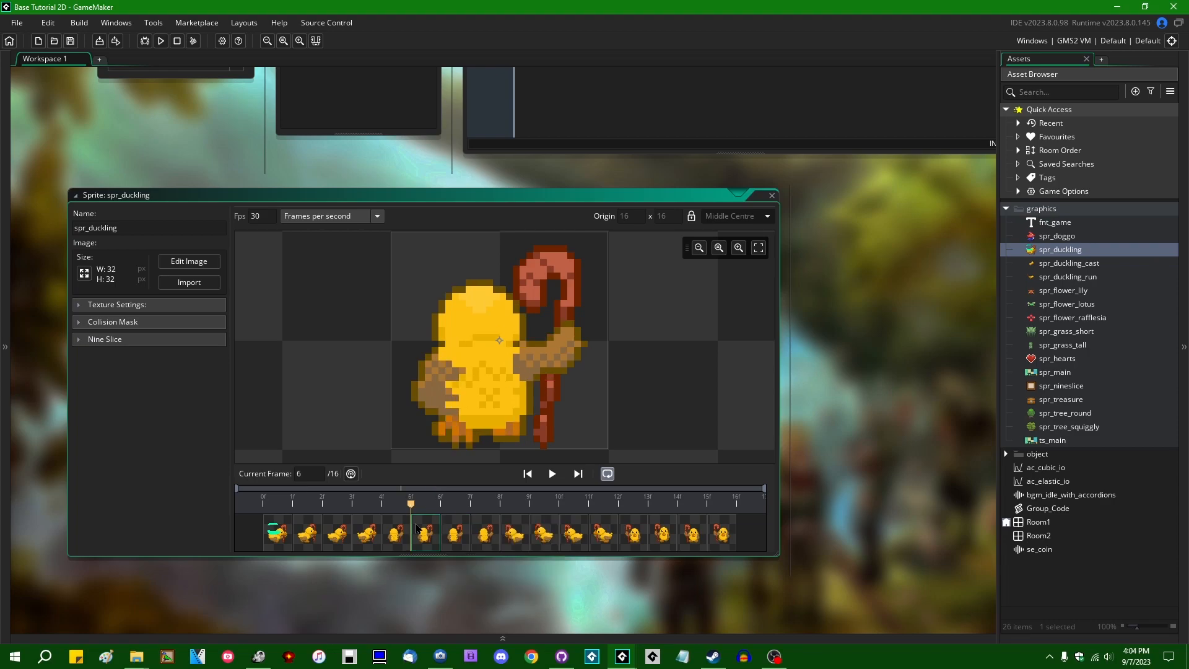
{"action": "left_click", "coordinate": [157, 59]}
Scrub through the spr_duckling timeline back to frame 1, open the sprite image in Aseprite and close Aseprite
{"action": "left_click_drag", "start_coordinate": [267, 504], "coordinate": [764, 507]}
{"action": "left_click_drag", "start_coordinate": [651, 507], "coordinate": [246, 532]}
{"action": "left_click", "coordinate": [189, 261]}
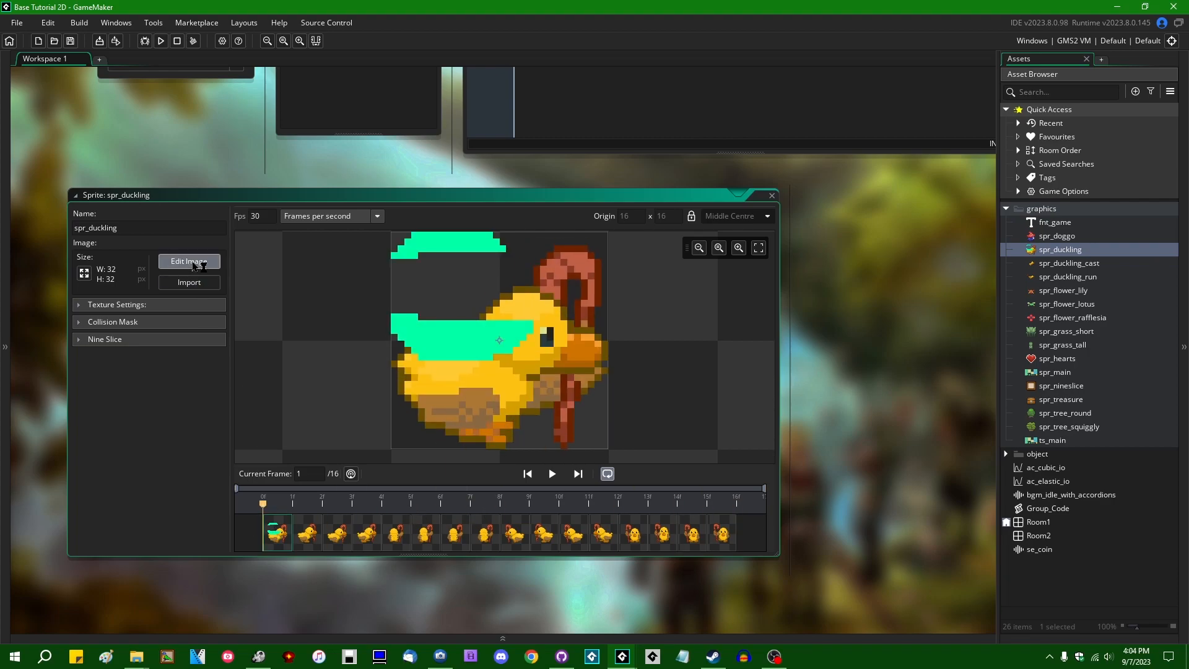
{"action": "left_click", "coordinate": [1172, 6]}
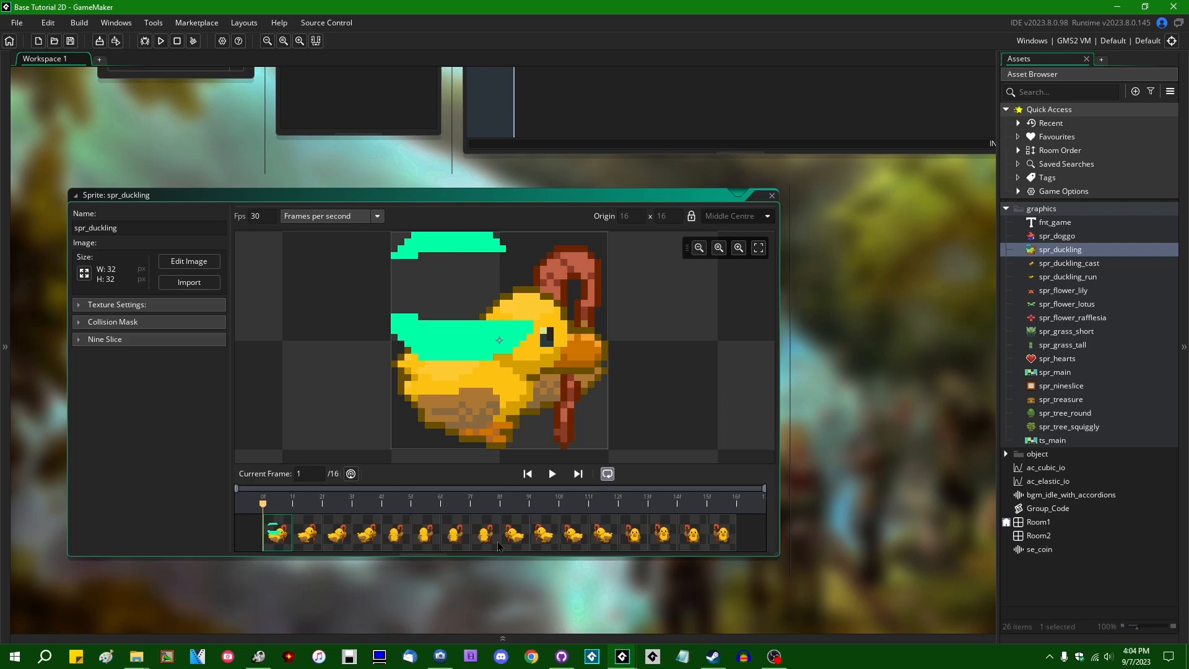
Select frame 12 and open the sprite image in Aseprite to check which frame loads, save it and close Aseprite
{"action": "left_click", "coordinate": [610, 531]}
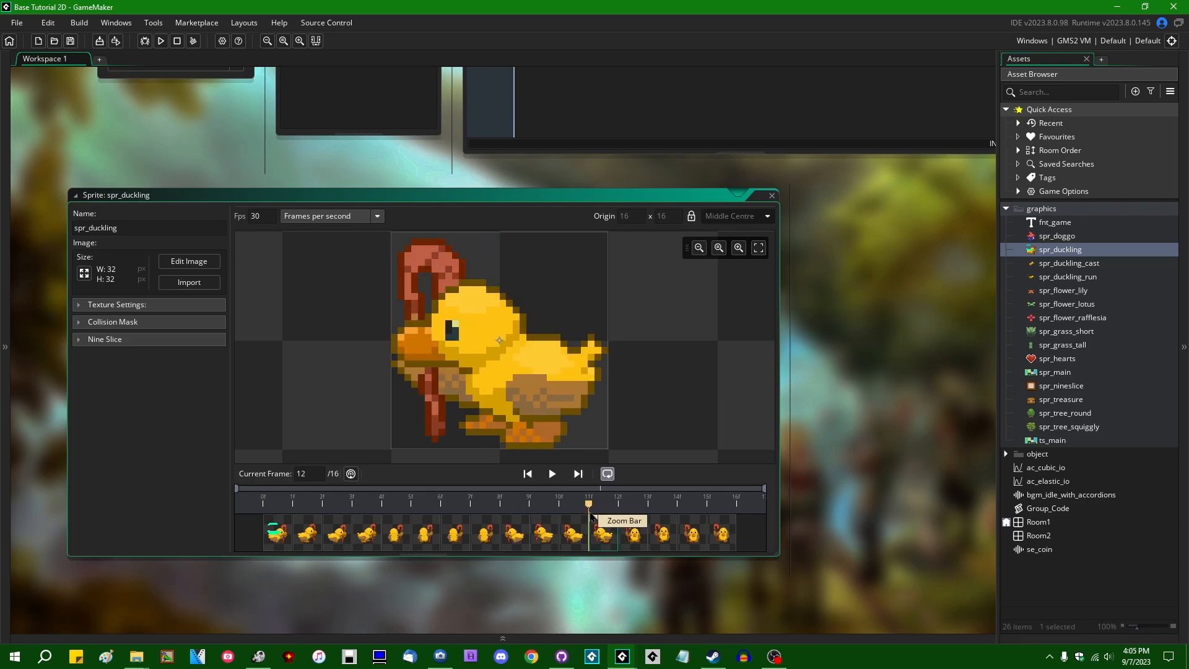
{"action": "left_click", "coordinate": [189, 260]}
{"action": "scroll", "coordinate": [671, 297], "scroll_direction": "up", "scroll_amount": 4}
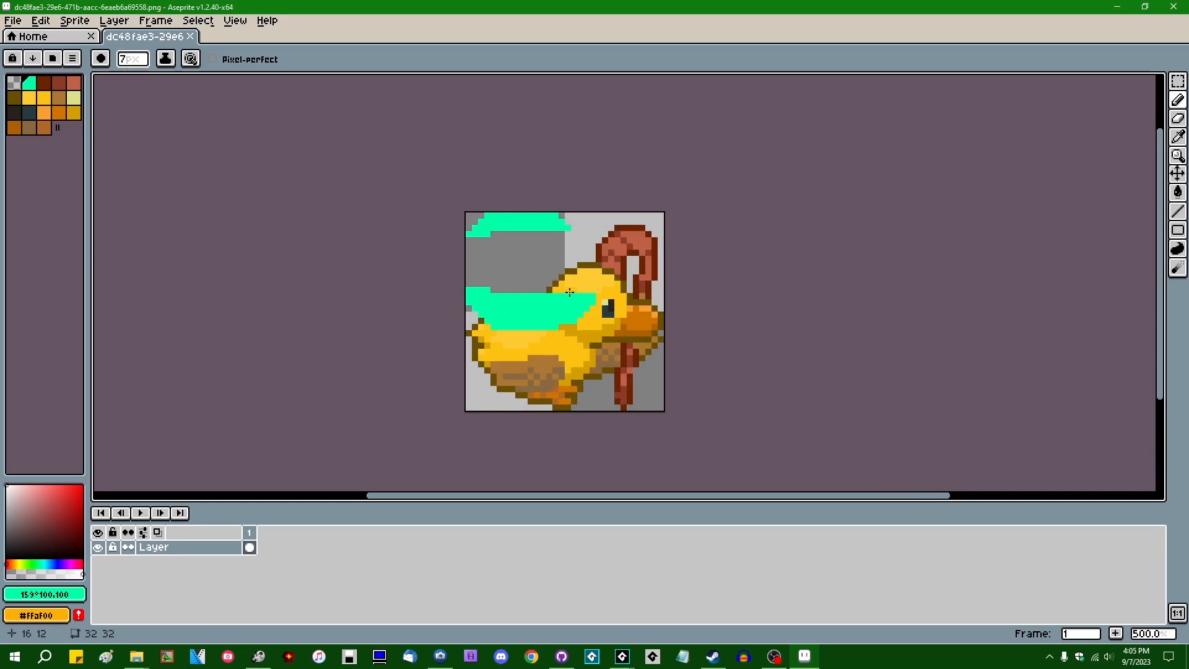
{"action": "key", "text": "ctrl+s"}
{"action": "left_click", "coordinate": [1173, 7]}
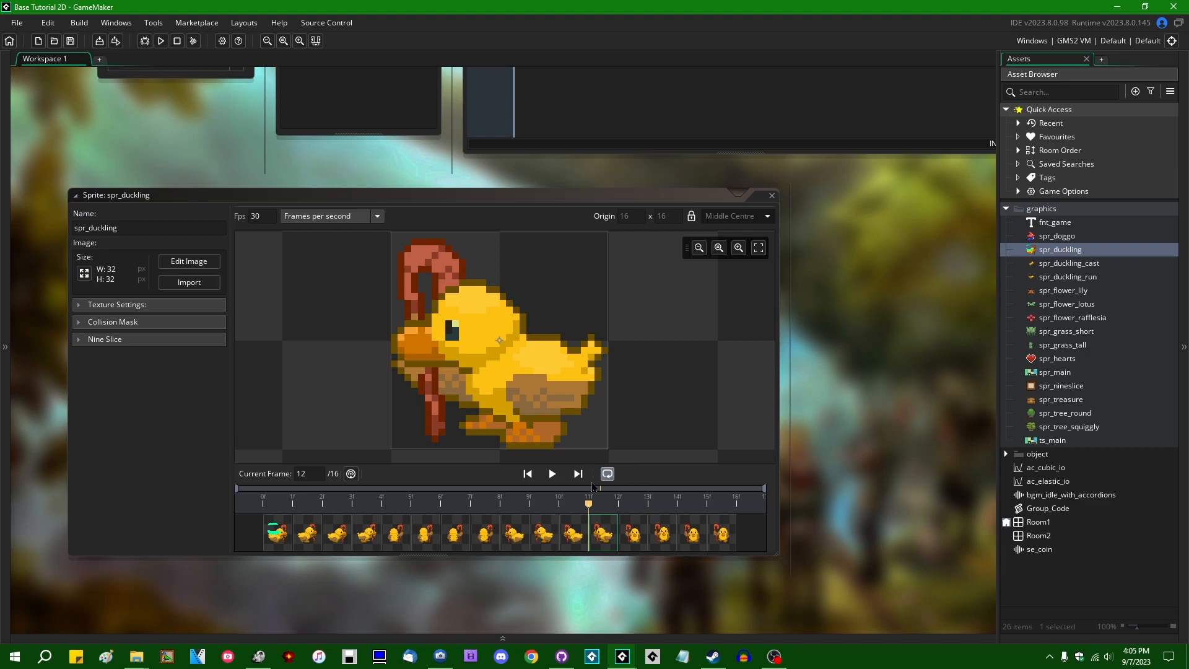
Select frames 9 through 12 of spr_duckling and open the image in Aseprite to inspect which frames load
{"action": "left_click", "coordinate": [567, 528]}
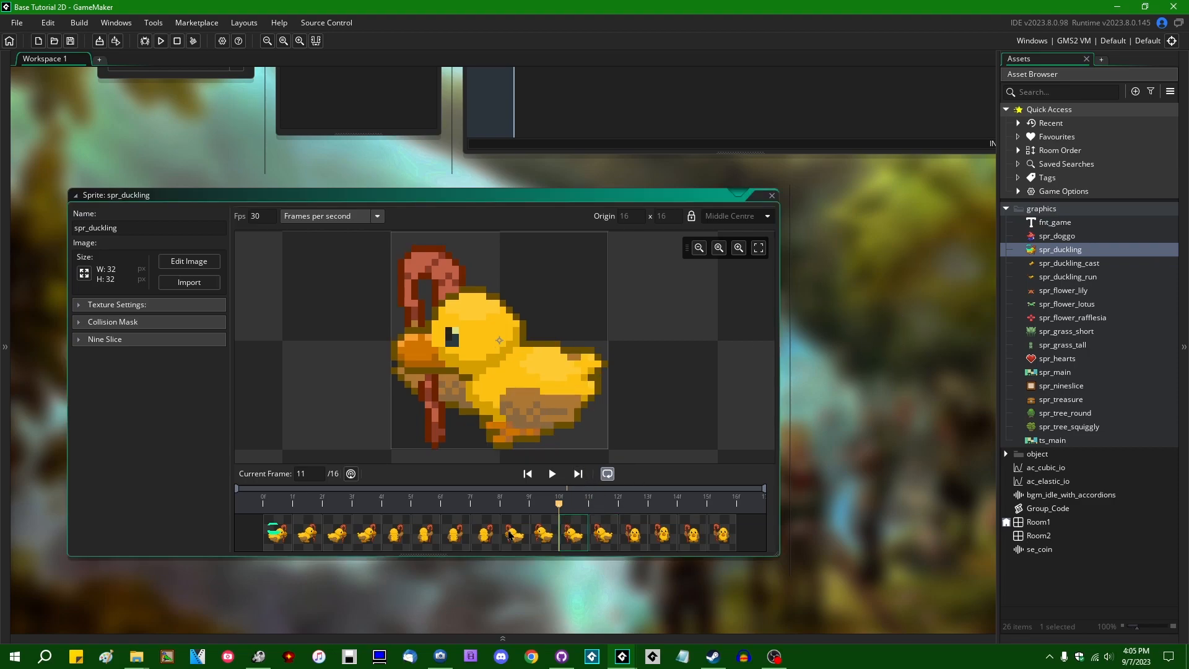
{"action": "left_click", "coordinate": [544, 538]}
{"action": "left_click", "coordinate": [511, 536]}
{"action": "left_click", "coordinate": [605, 542]}
{"action": "left_click", "coordinate": [189, 260]}
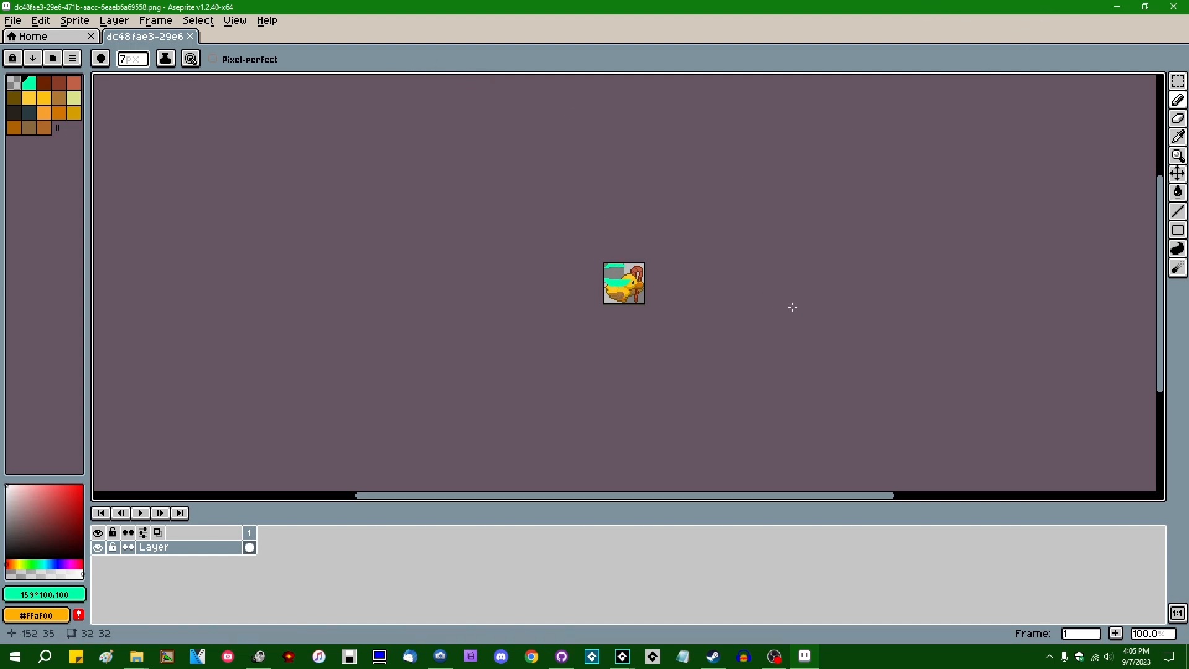
{"action": "scroll", "coordinate": [792, 299], "scroll_direction": "up", "scroll_amount": 6}
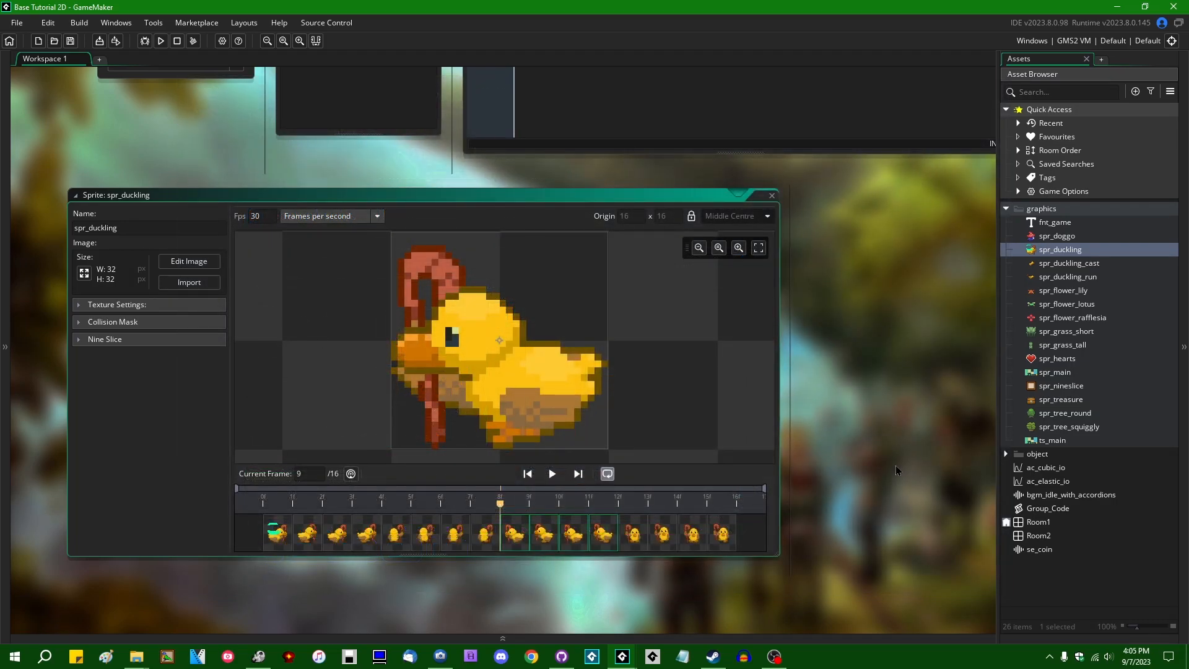
Open the spr_duckling image in Aseprite again with frames 9 through 12 selected and close Aseprite
{"action": "left_click", "coordinate": [899, 368]}
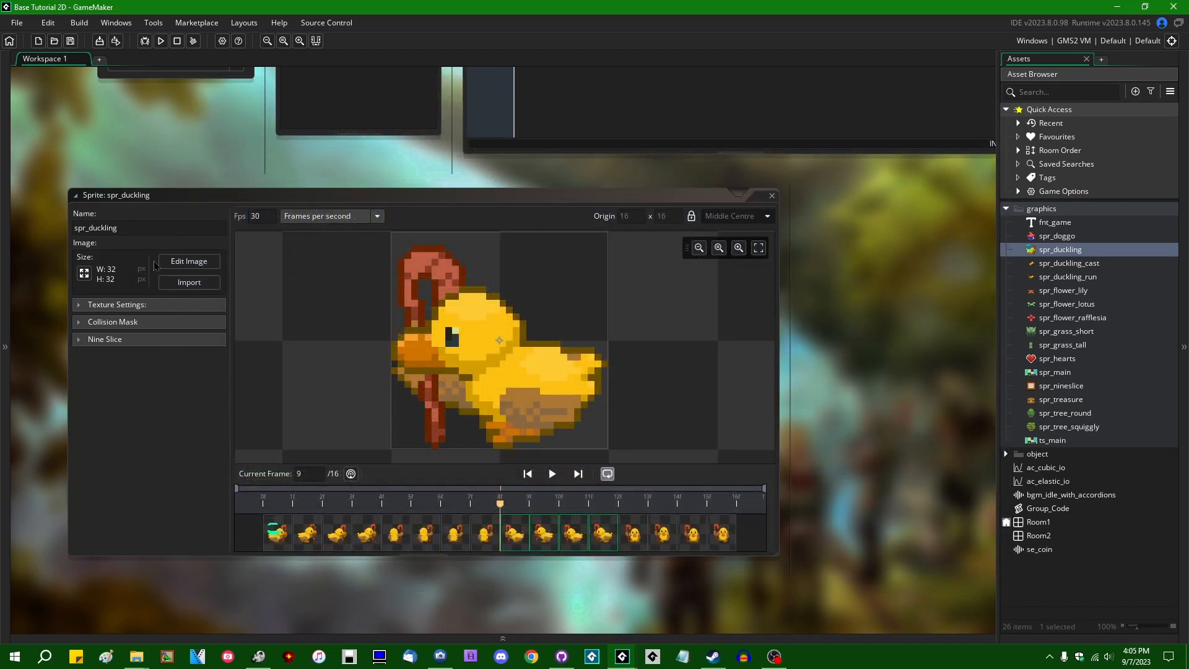
{"action": "left_click", "coordinate": [186, 261]}
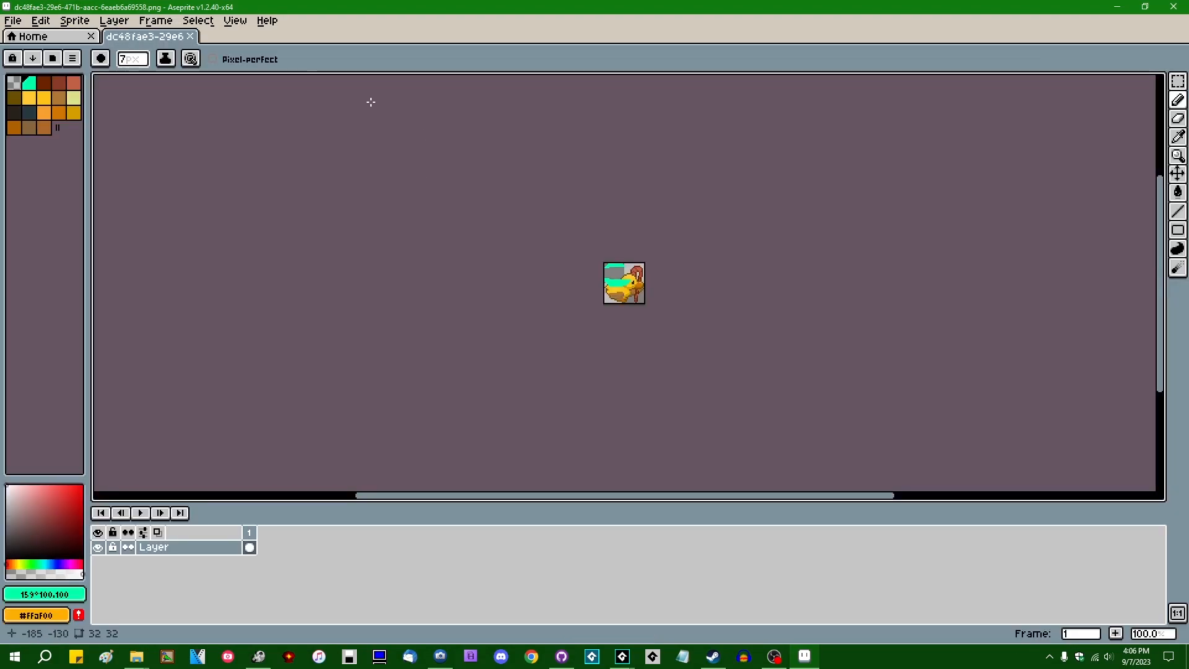
{"action": "left_click", "coordinate": [1173, 6]}
Open frame 9 in the built-in image editor and switch to frame 1 there
{"action": "double_click", "coordinate": [515, 537]}
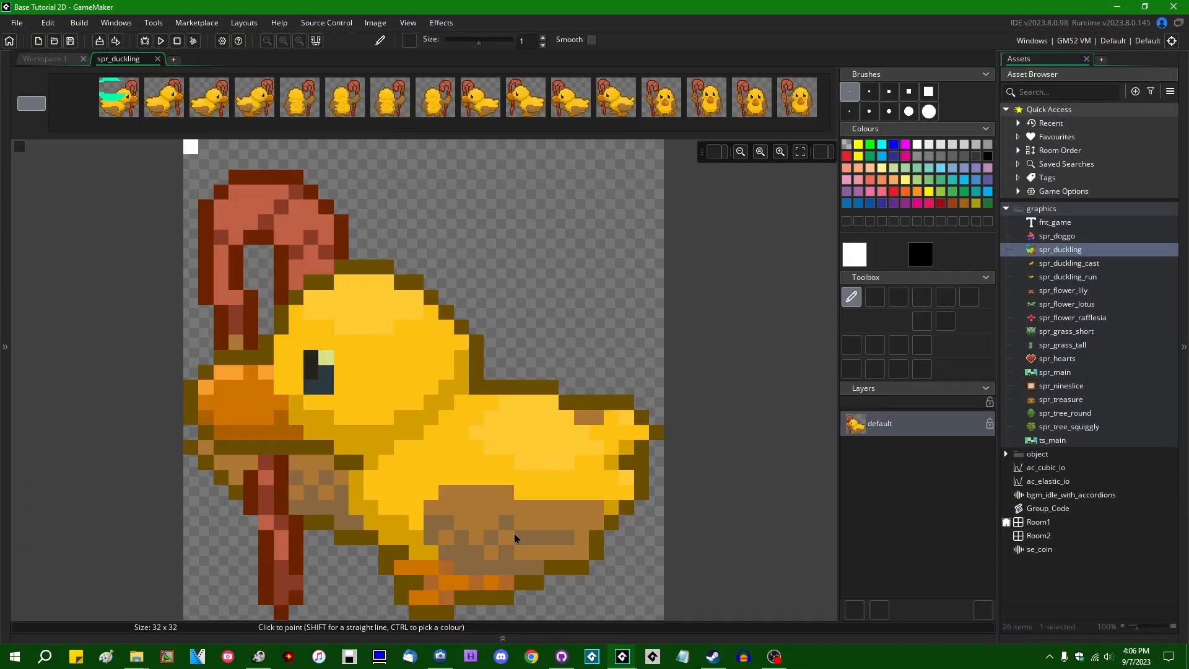
{"action": "left_click", "coordinate": [119, 97]}
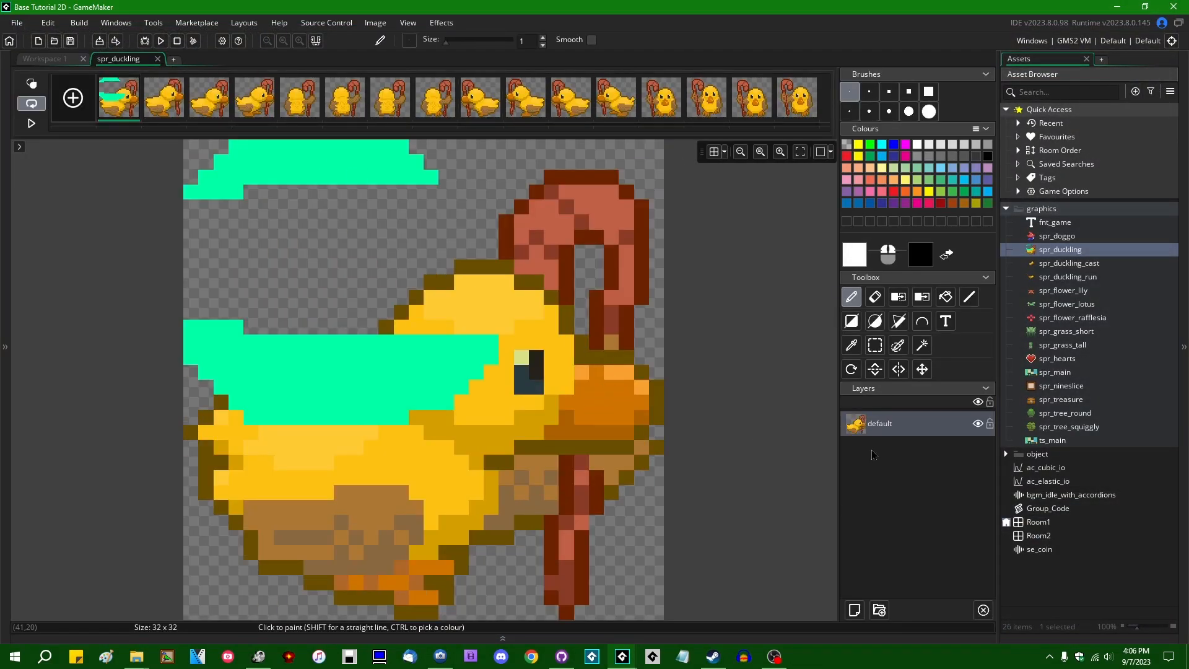
Add a layer below the default layer of frame 1 and fill it with solid pink
{"action": "left_click", "coordinate": [855, 610]}
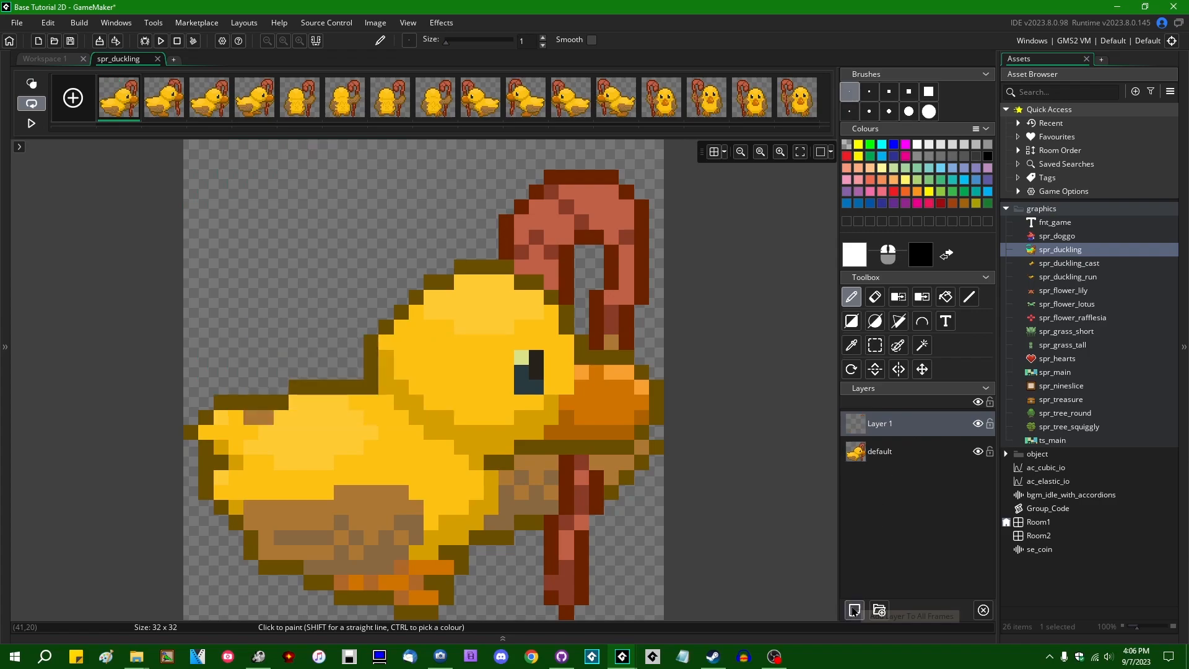
{"action": "left_click_drag", "start_coordinate": [888, 434], "coordinate": [899, 469]}
{"action": "left_click", "coordinate": [891, 453]}
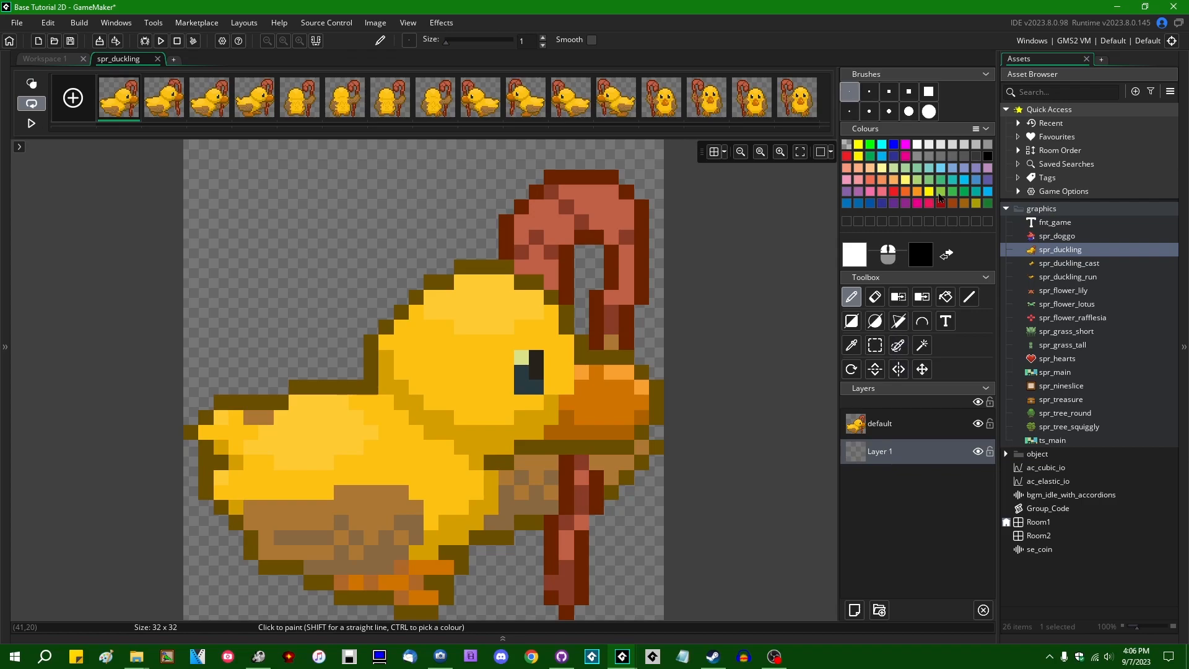
{"action": "left_click", "coordinate": [883, 193]}
{"action": "left_click", "coordinate": [946, 297]}
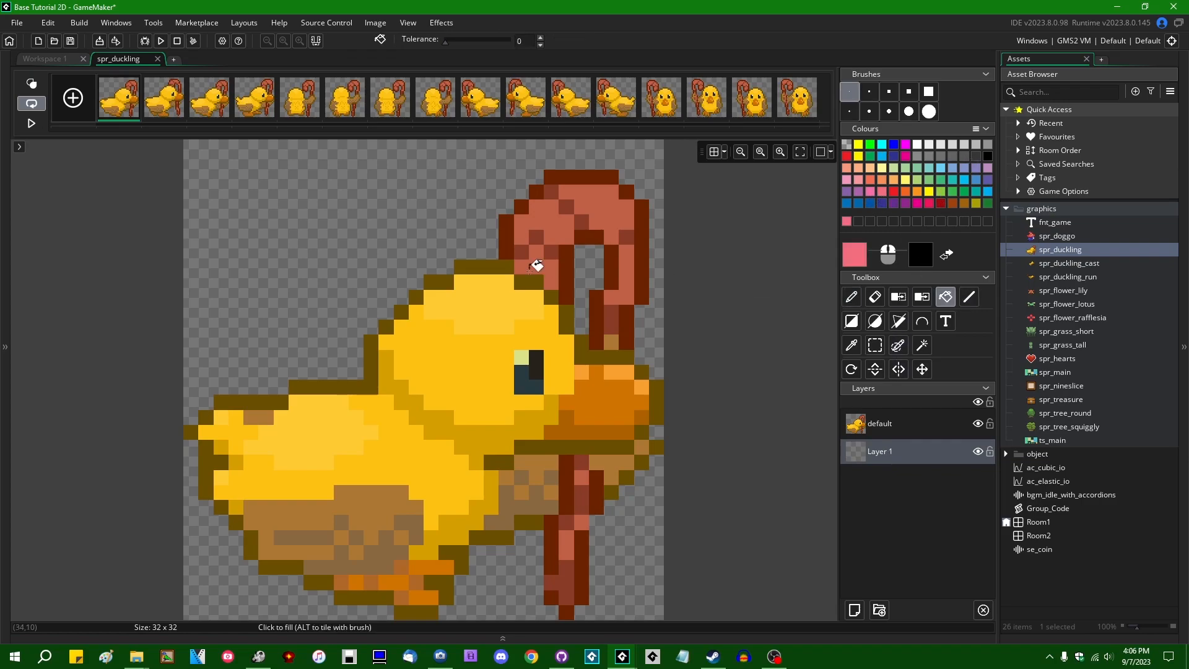
{"action": "left_click", "coordinate": [359, 234]}
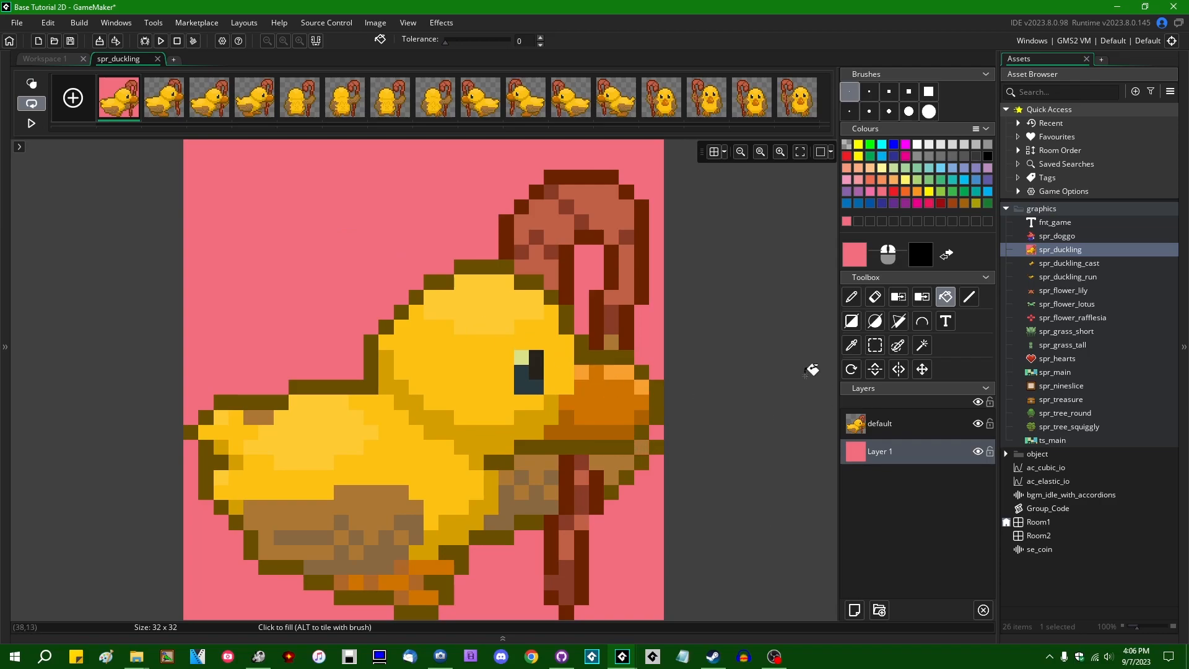
Lower the opacity of the default layer so the pink layer beneath shows through the duckling
{"action": "left_click", "coordinate": [901, 430]}
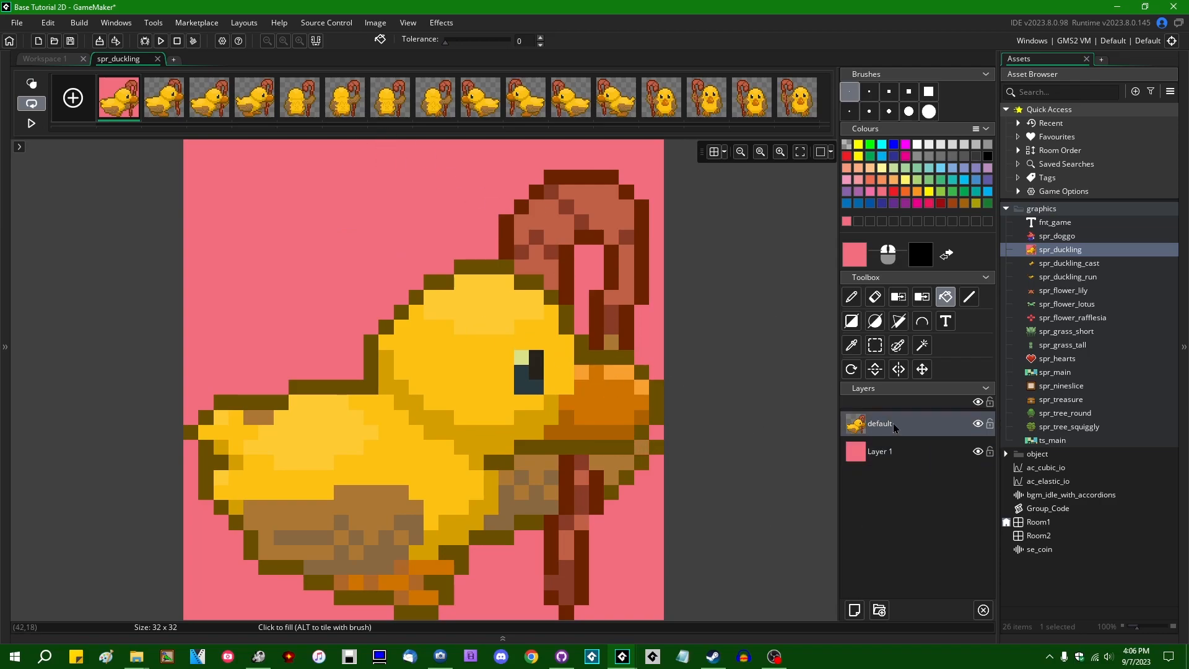
{"action": "right_click", "coordinate": [896, 424]}
{"action": "left_click", "coordinate": [929, 428]}
{"action": "left_click_drag", "start_coordinate": [516, 276], "coordinate": [692, 304]}
{"action": "left_click_drag", "start_coordinate": [703, 414], "coordinate": [664, 415]}
{"action": "left_click", "coordinate": [739, 301]}
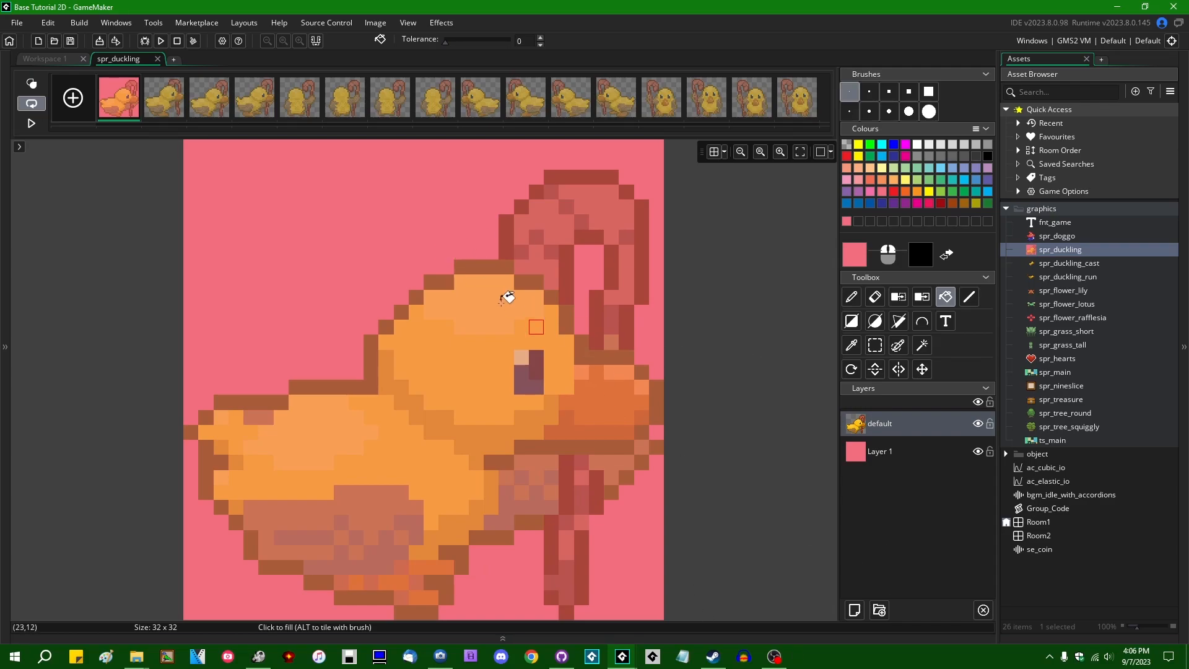
Close the built-in image editor and open frame 1 of spr_duckling in Aseprite to check how its layers load
{"action": "left_click", "coordinate": [158, 59]}
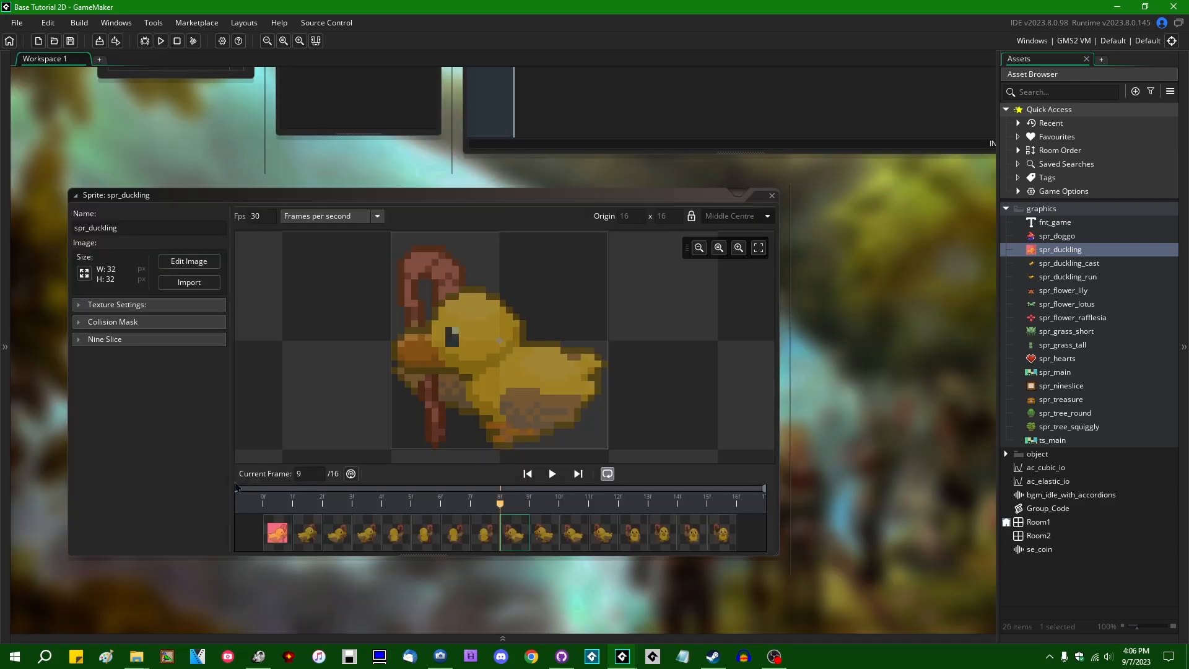
{"action": "left_click", "coordinate": [283, 527]}
{"action": "left_click", "coordinate": [189, 260]}
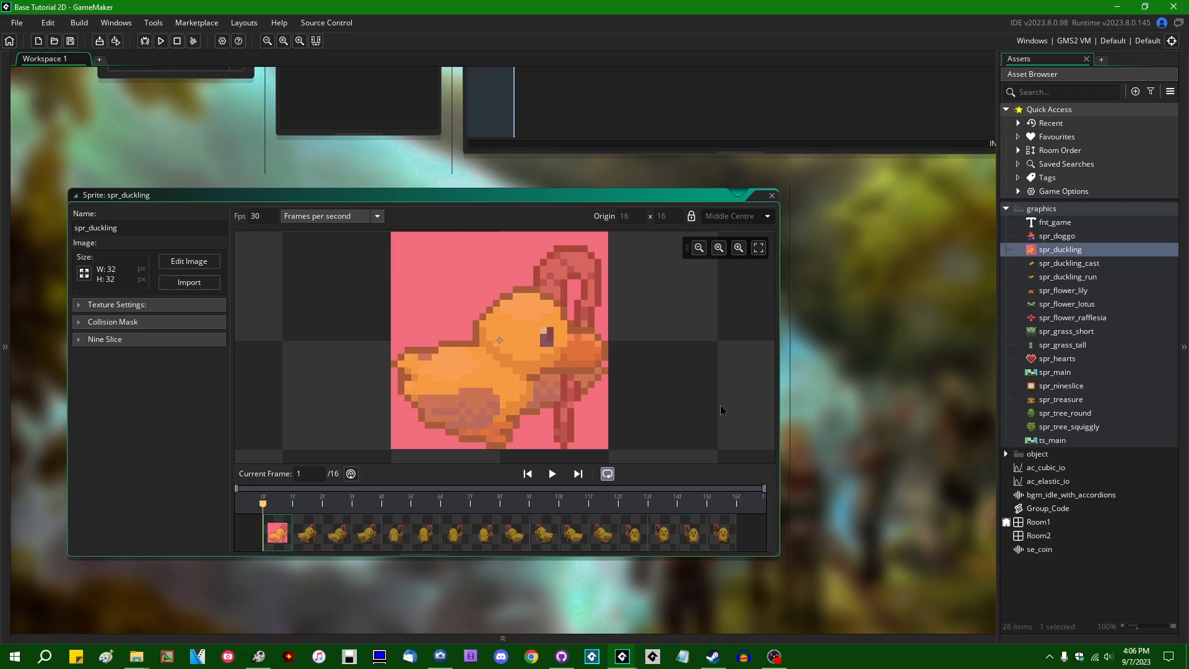
{"action": "scroll", "coordinate": [644, 307], "scroll_direction": "up", "scroll_amount": 3}
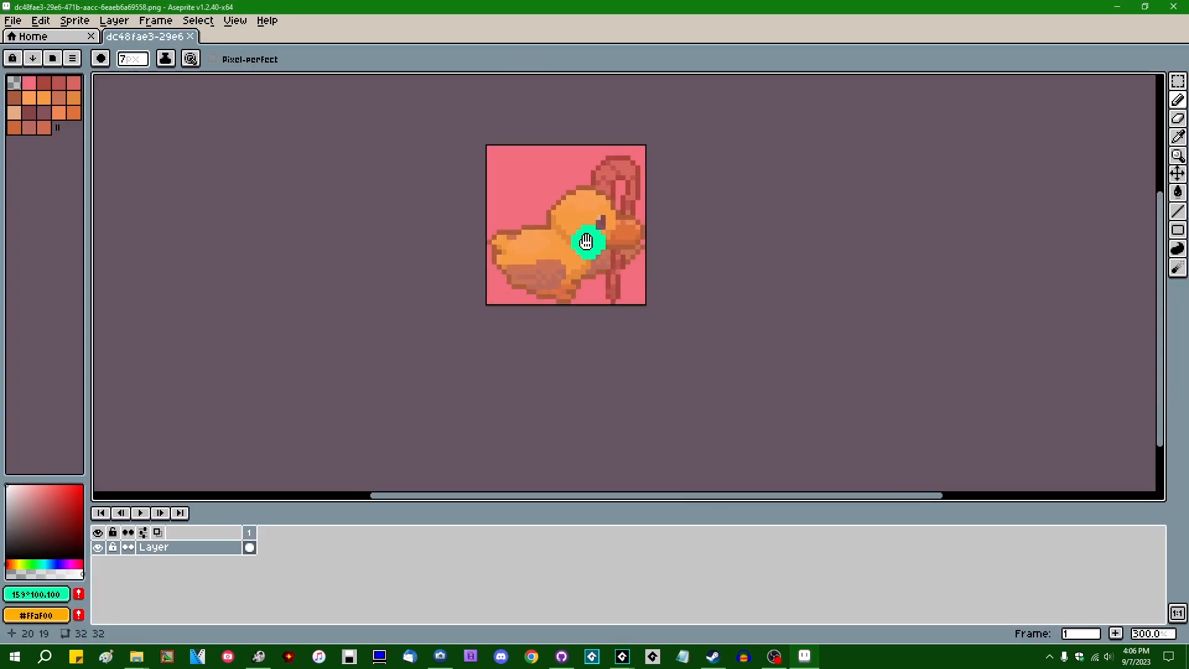
{"action": "scroll", "coordinate": [596, 361], "scroll_direction": "up", "scroll_amount": 1}
{"action": "middle_click_drag", "start_coordinate": [587, 241], "coordinate": [576, 327]}
{"action": "scroll", "coordinate": [615, 323], "scroll_direction": "up", "scroll_amount": 1}
{"action": "scroll", "coordinate": [663, 337], "scroll_direction": "up", "scroll_amount": 1}
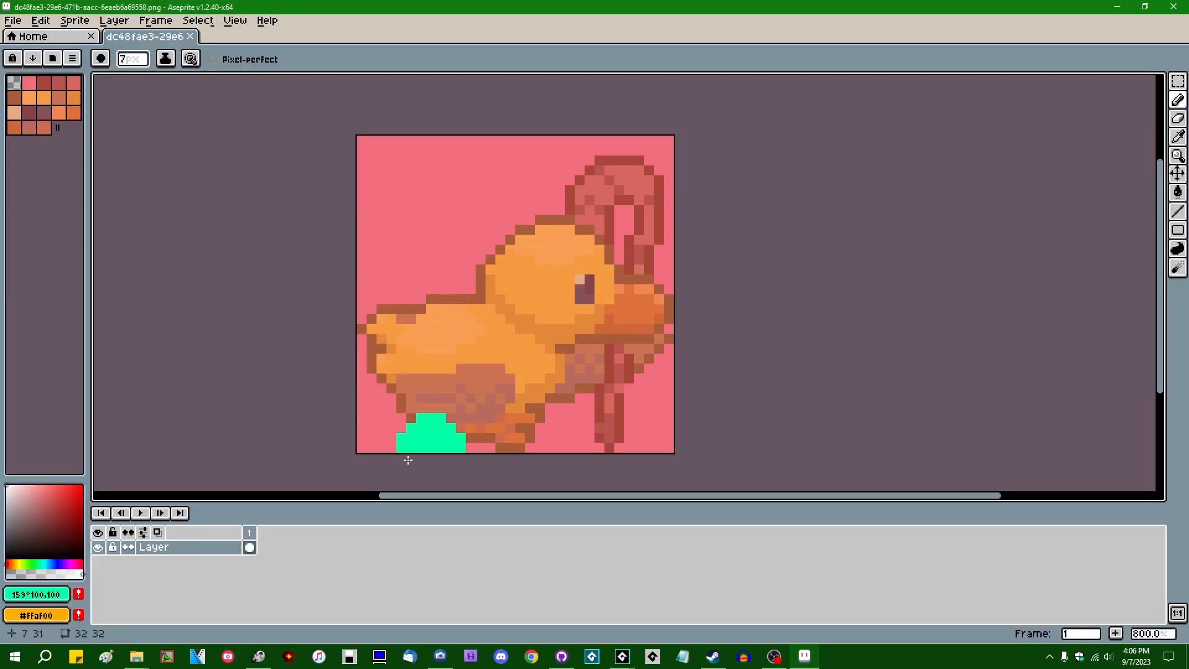
Examine the blending mode and opacity in the properties of the image's only layer in Aseprite
{"action": "right_click", "coordinate": [184, 548]}
{"action": "left_click", "coordinate": [225, 499]}
{"action": "left_click_drag", "start_coordinate": [783, 273], "coordinate": [870, 262]}
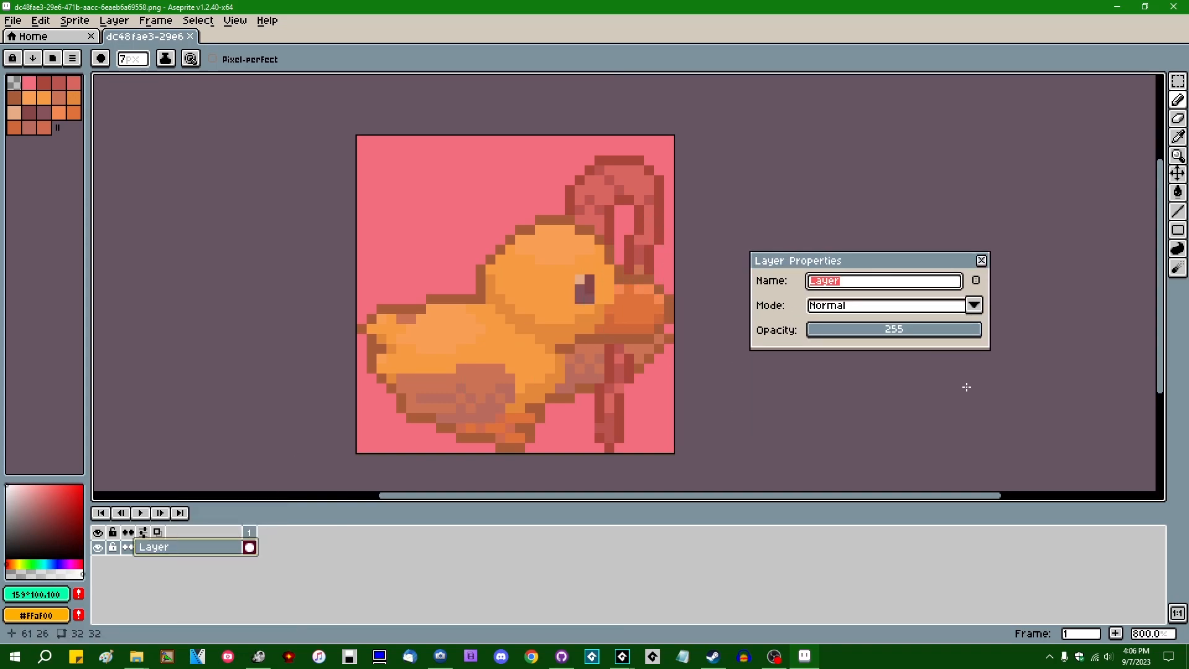
{"action": "left_click", "coordinate": [973, 305]}
{"action": "left_click", "coordinate": [974, 305]}
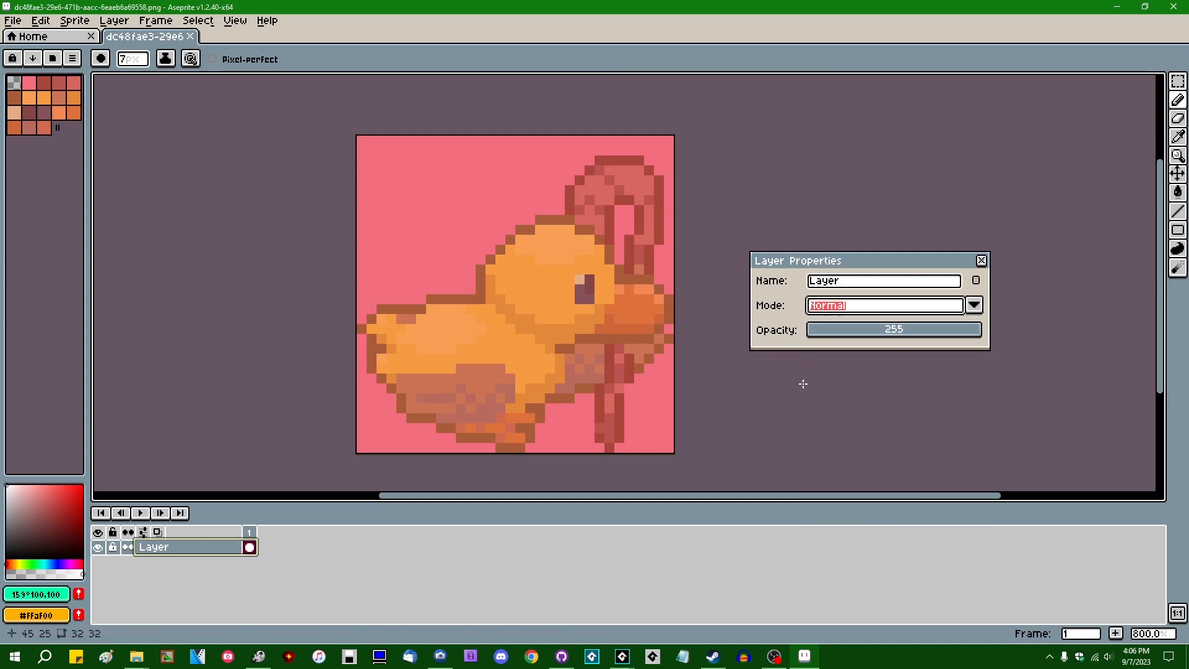
{"action": "key", "text": "Tab"}
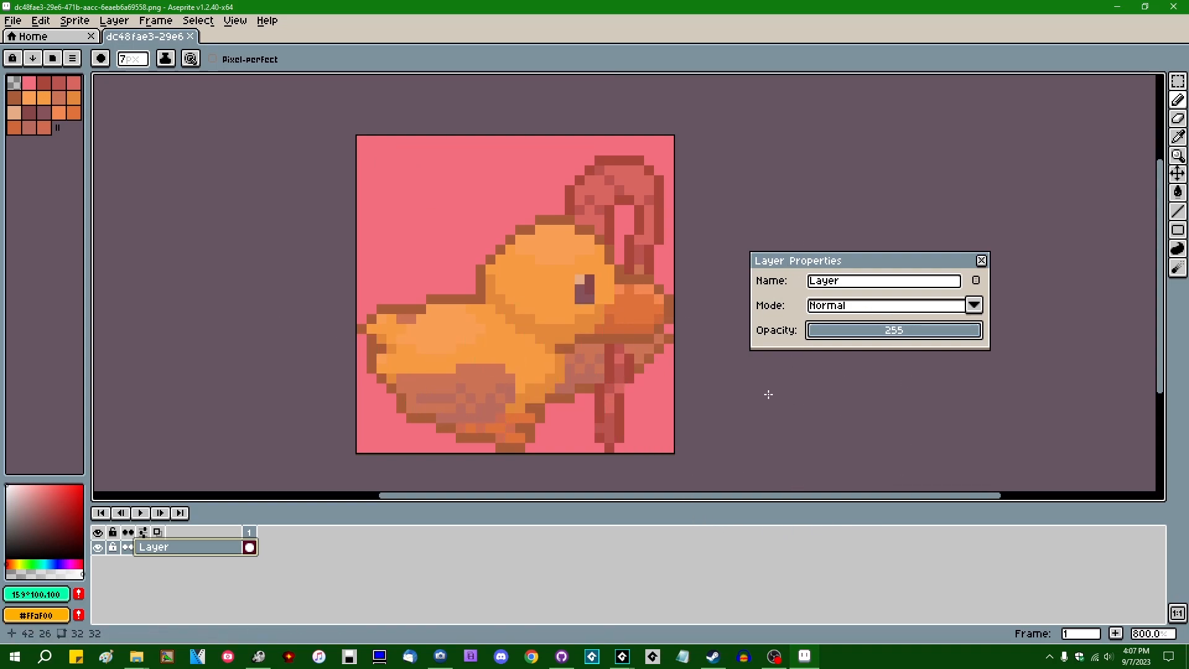
{"action": "left_click", "coordinate": [982, 261]}
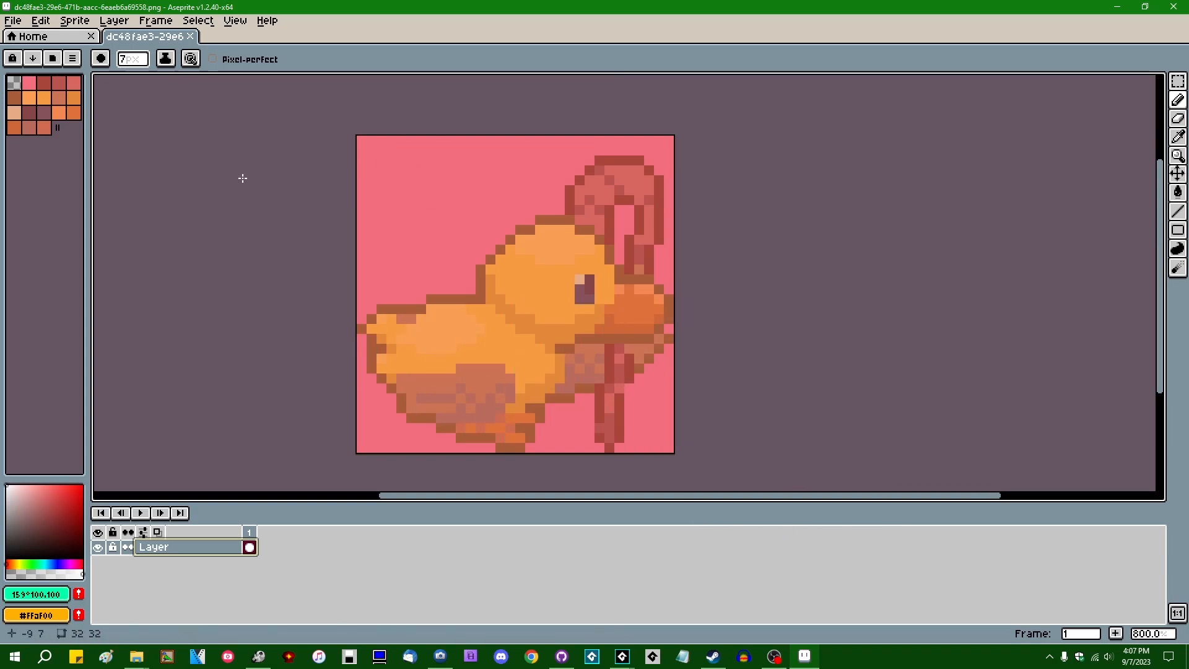
Close the image and Aseprite, and close the spr_duckling sprite editor in GameMaker
{"action": "left_click", "coordinate": [192, 43]}
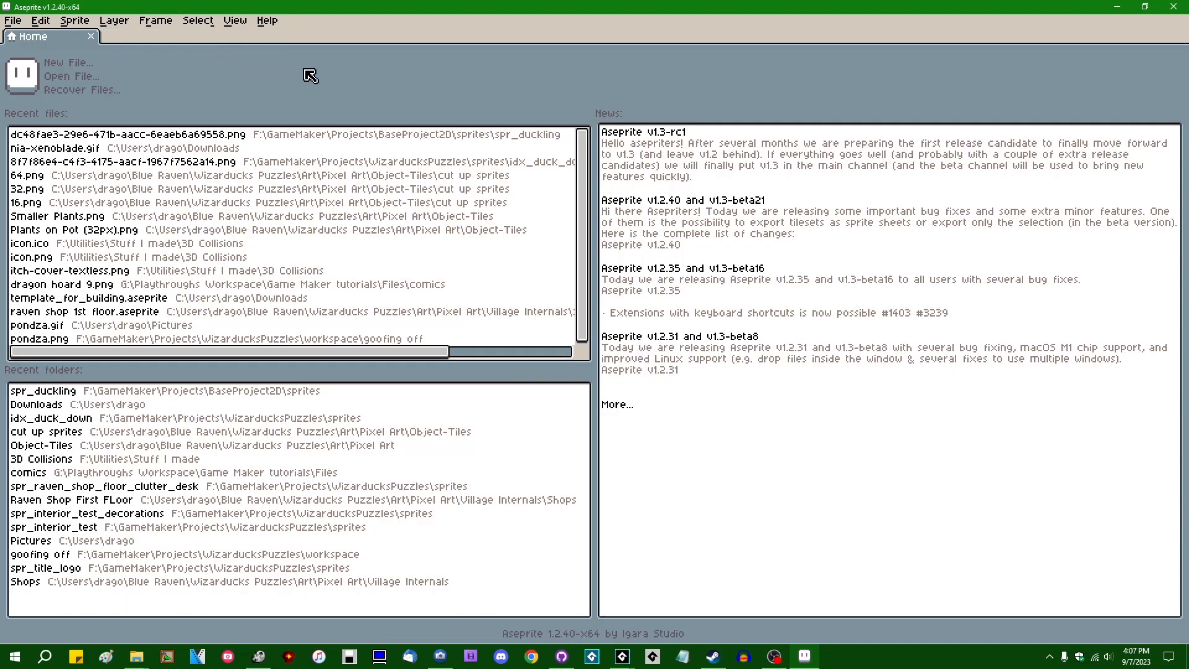
{"action": "left_click", "coordinate": [1173, 6]}
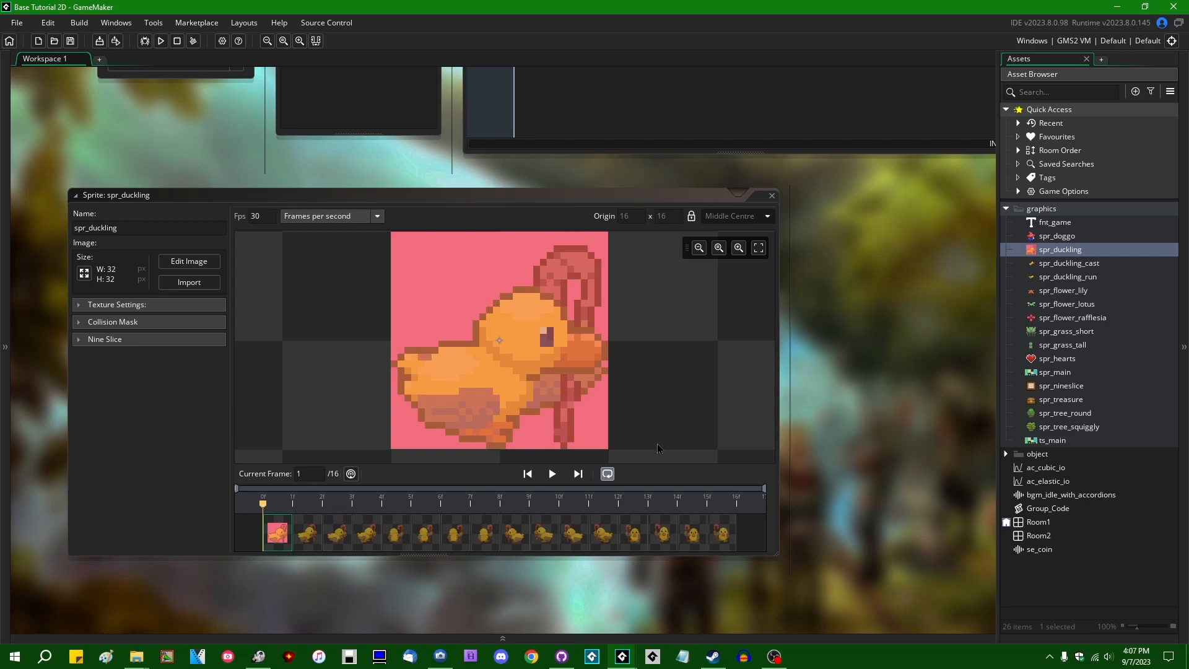
{"action": "left_click", "coordinate": [273, 536]}
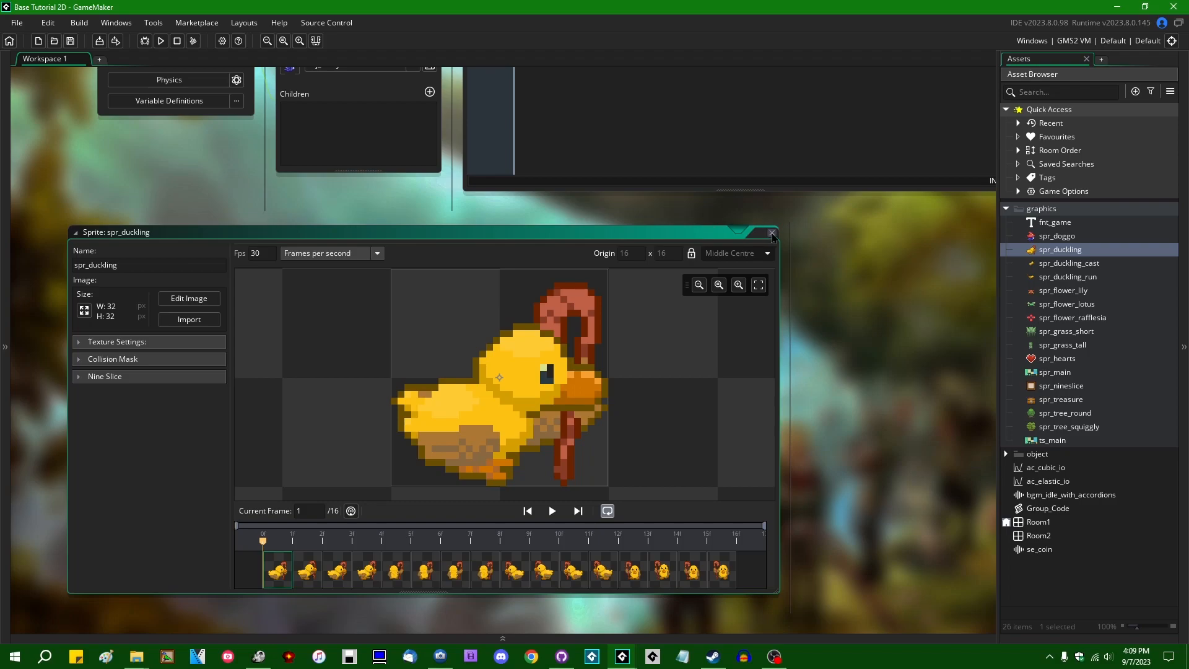
{"action": "left_click", "coordinate": [771, 233]}
Set the external editor for sound files to Audacity from Program Files (x86) in the General Settings - Paths preferences
{"action": "left_click", "coordinate": [17, 23]}
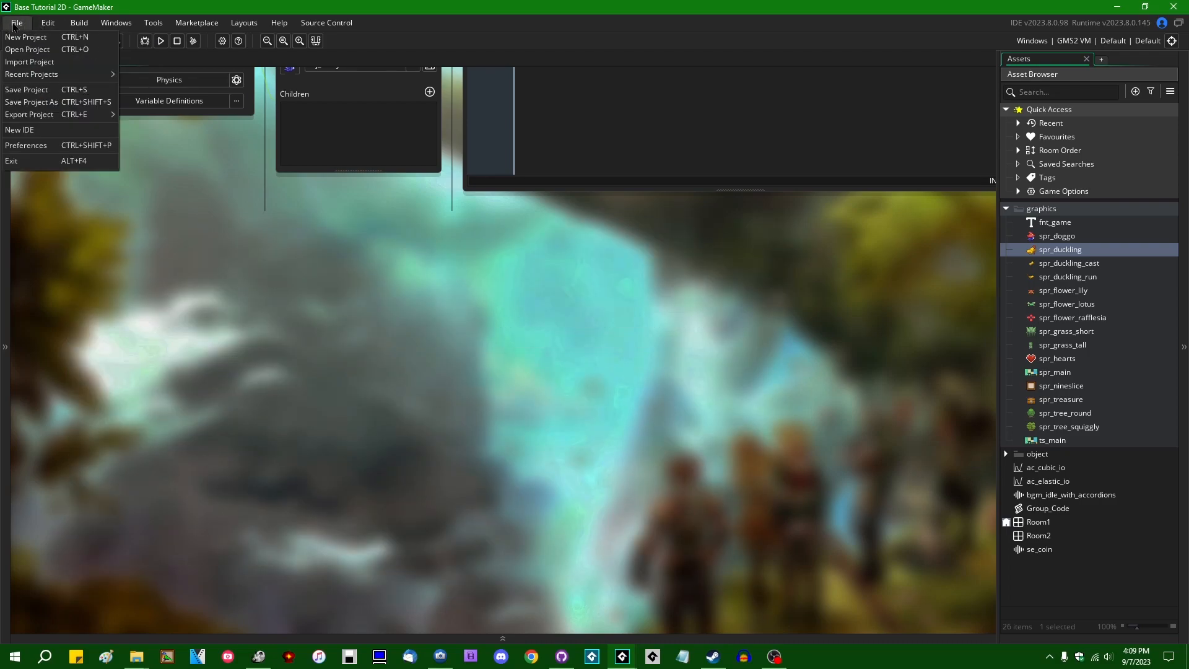
{"action": "left_click", "coordinate": [37, 144]}
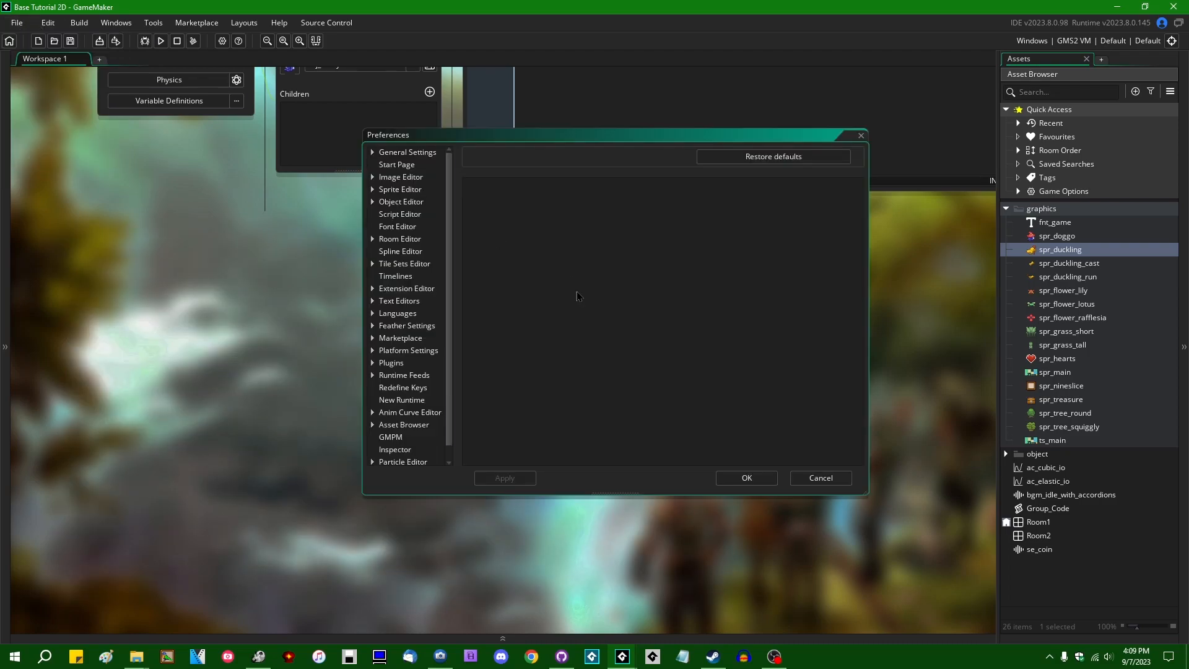
{"action": "left_click", "coordinate": [408, 153]}
{"action": "left_click", "coordinate": [395, 299]}
{"action": "scroll", "coordinate": [778, 392], "scroll_direction": "down", "scroll_amount": 3}
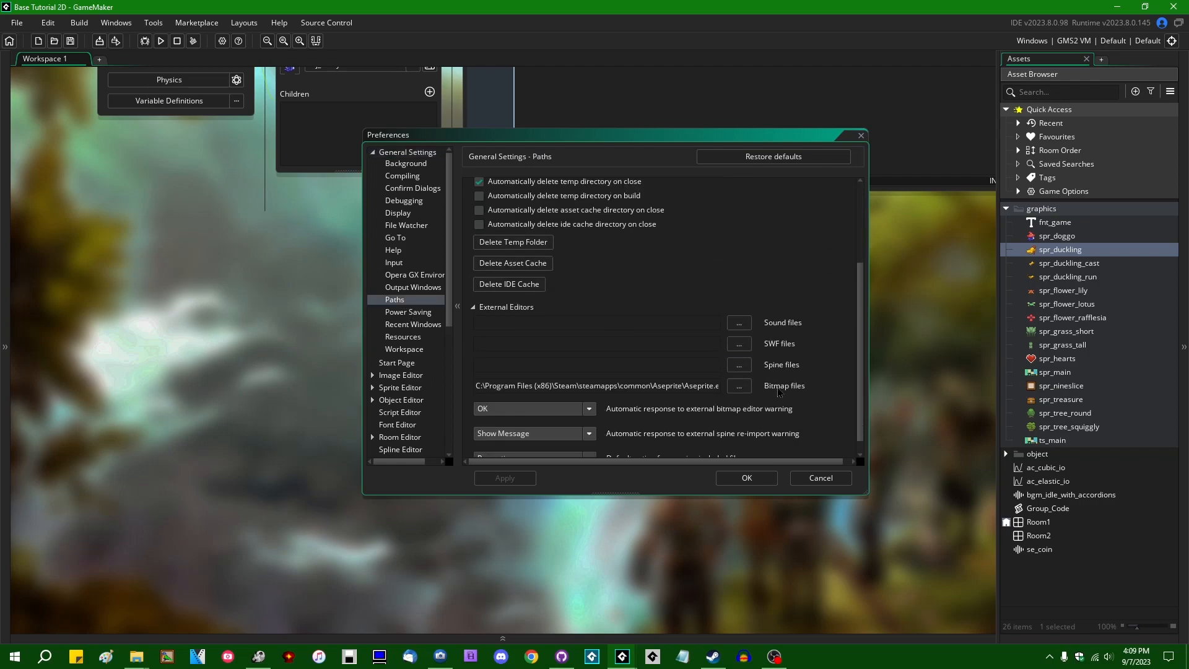
{"action": "left_click", "coordinate": [739, 323]}
{"action": "left_click", "coordinate": [525, 176]}
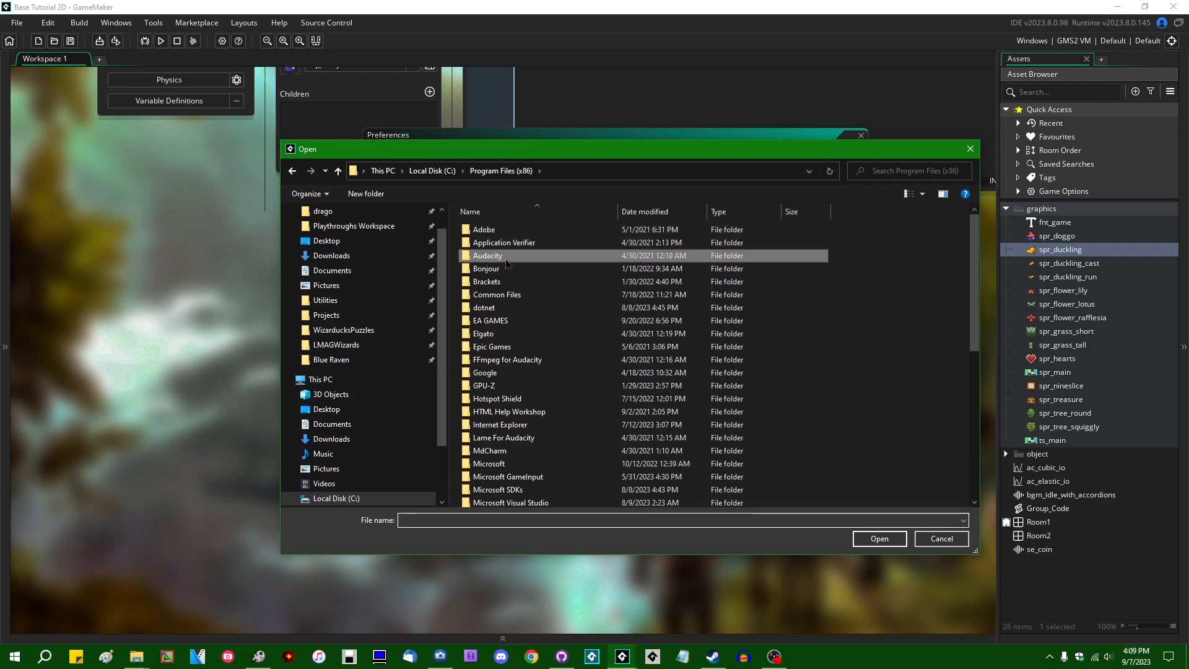
{"action": "double_click", "coordinate": [507, 264]}
{"action": "double_click", "coordinate": [496, 302]}
{"action": "left_click", "coordinate": [741, 483]}
Open the se_coin sound and its Sound Mixer to look over the built-in audio options
{"action": "left_click", "coordinate": [1055, 499]}
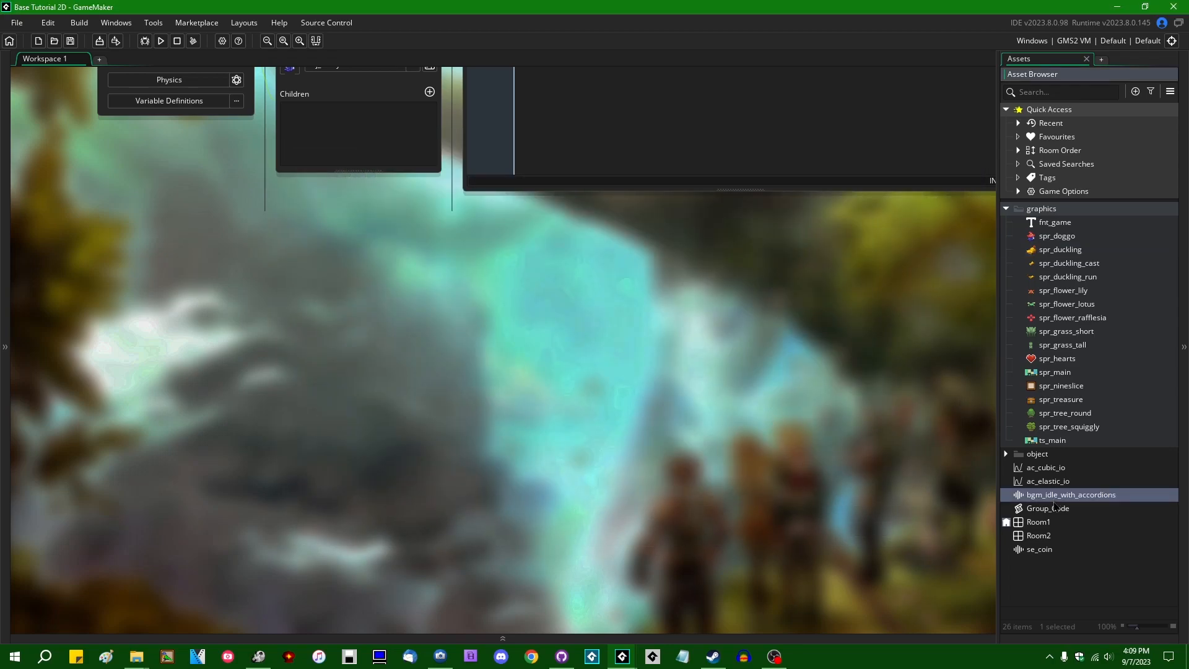
{"action": "left_click", "coordinate": [1031, 551]}
{"action": "double_click", "coordinate": [1044, 550]}
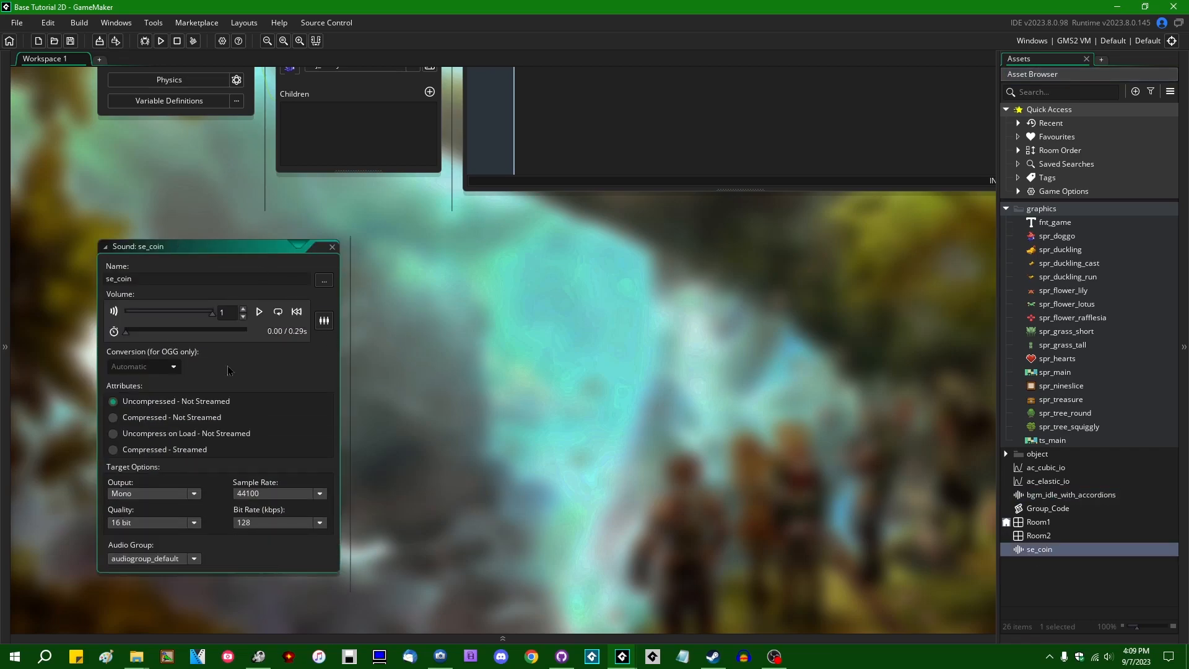
{"action": "left_click", "coordinate": [324, 321]}
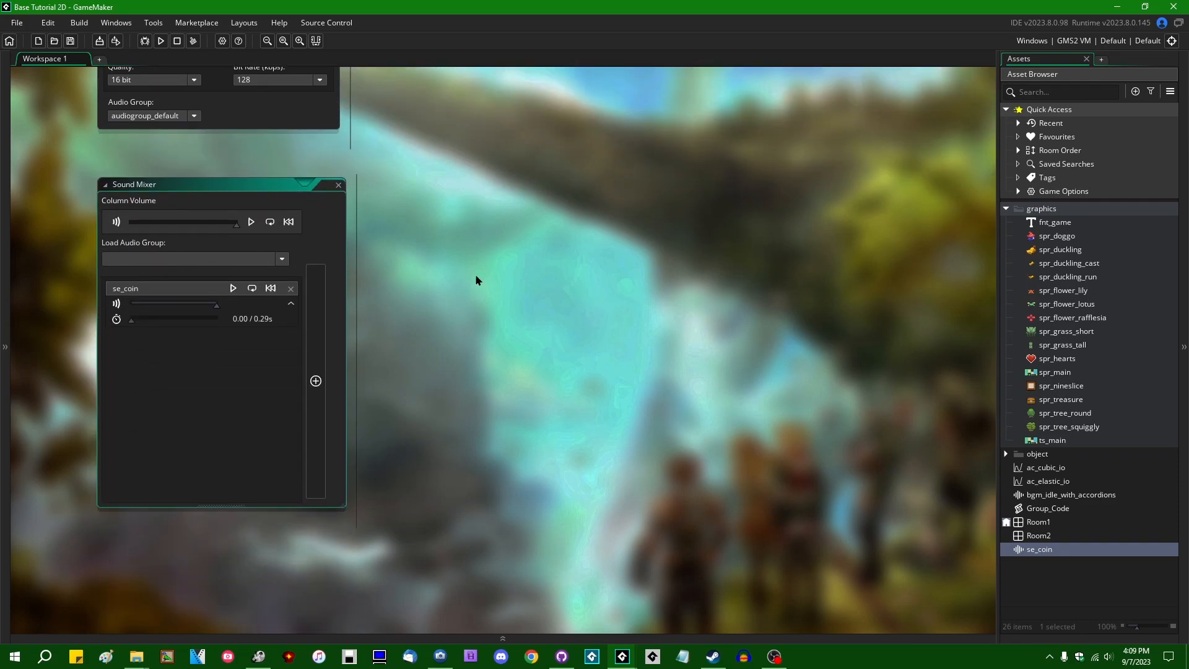
{"action": "scroll", "coordinate": [474, 273], "scroll_direction": "up", "scroll_amount": 5}
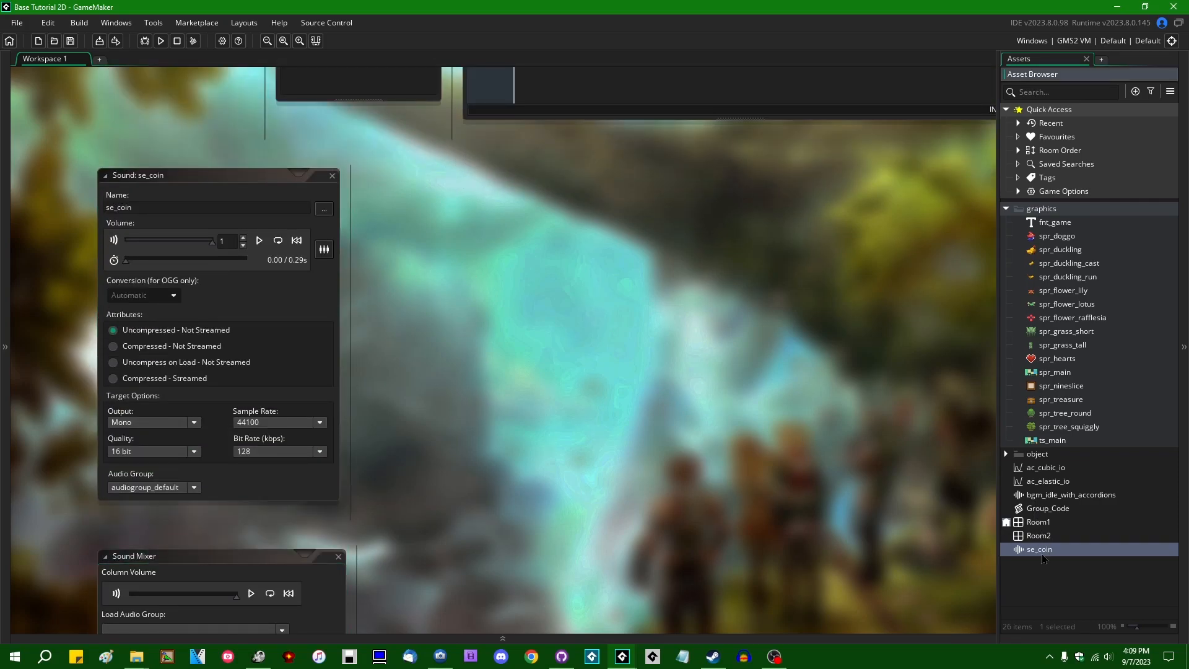
Open se_coin in Audacity as the external editor to view its waveform, and close Audacity
{"action": "right_click", "coordinate": [1041, 554]}
{"action": "left_click", "coordinate": [1084, 356]}
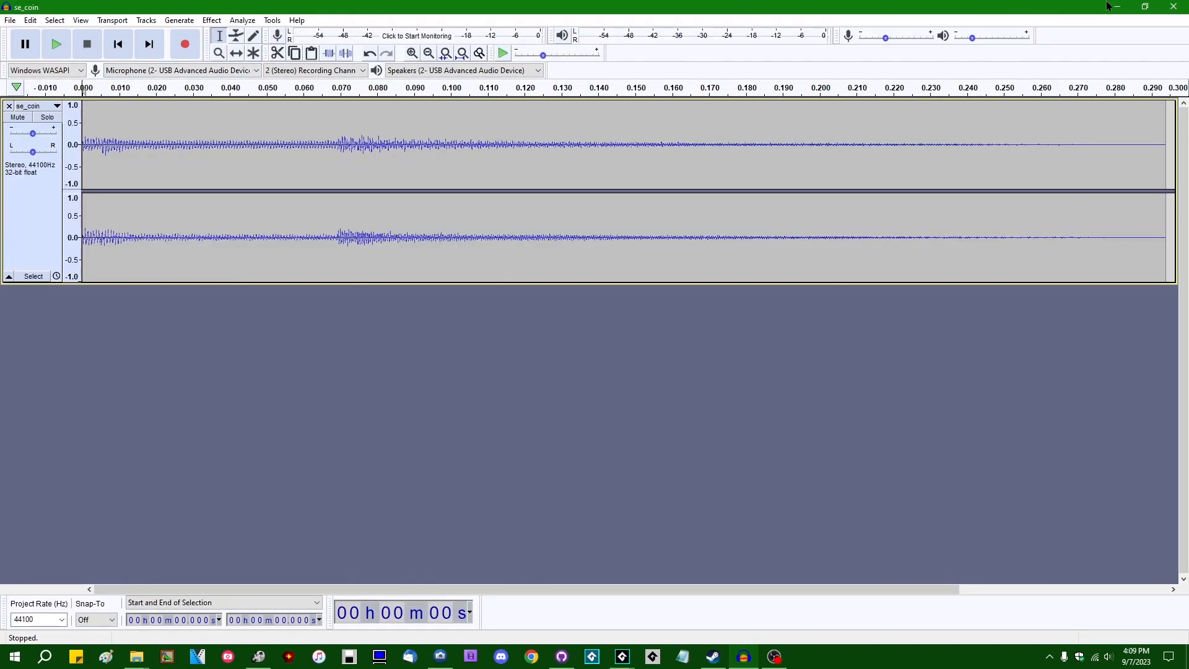
{"action": "left_click", "coordinate": [1173, 6]}
{"action": "left_click", "coordinate": [619, 321]}
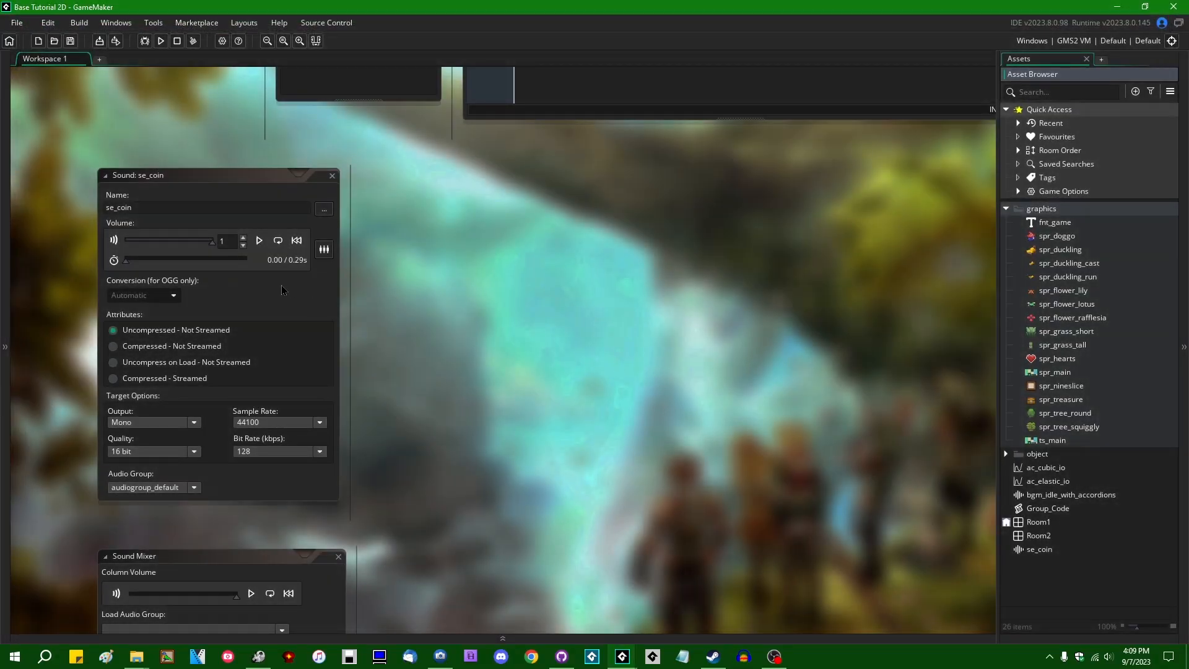
Close the Sound Mixer and the se_coin sound editor, and return to the obj_player windows in the workspace
{"action": "left_click", "coordinate": [339, 556]}
{"action": "left_click", "coordinate": [333, 176]}
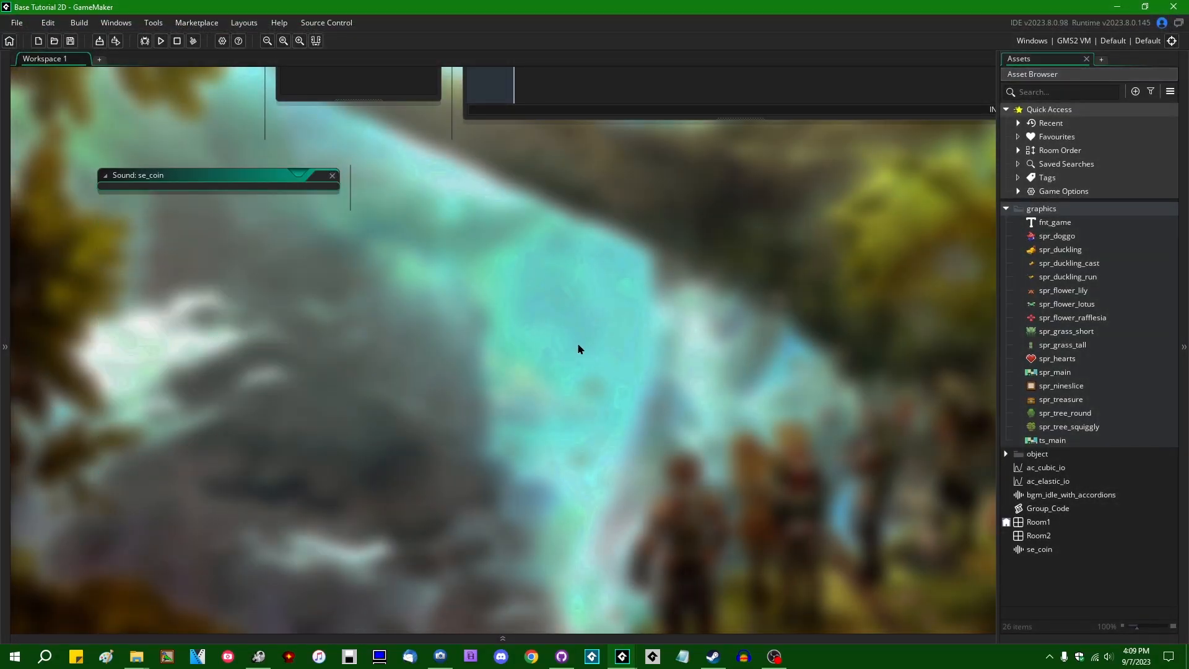
{"action": "scroll", "coordinate": [590, 341], "scroll_direction": "up", "scroll_amount": 5}
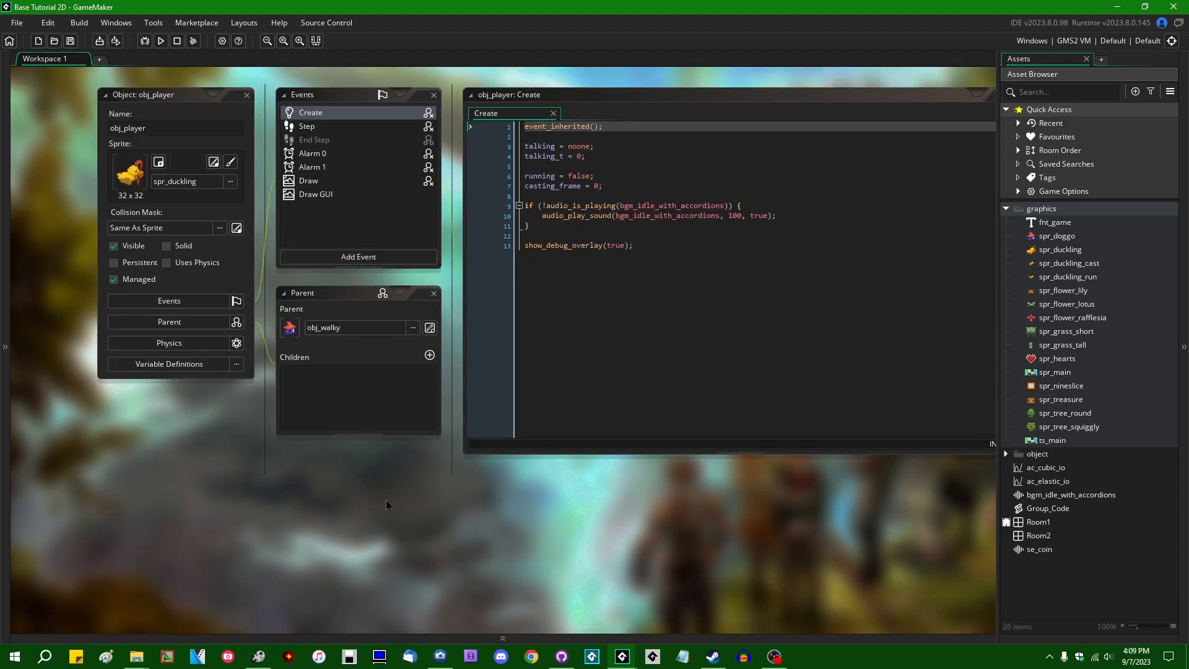
{"action": "middle_click_drag", "start_coordinate": [518, 557], "coordinate": [455, 531]}
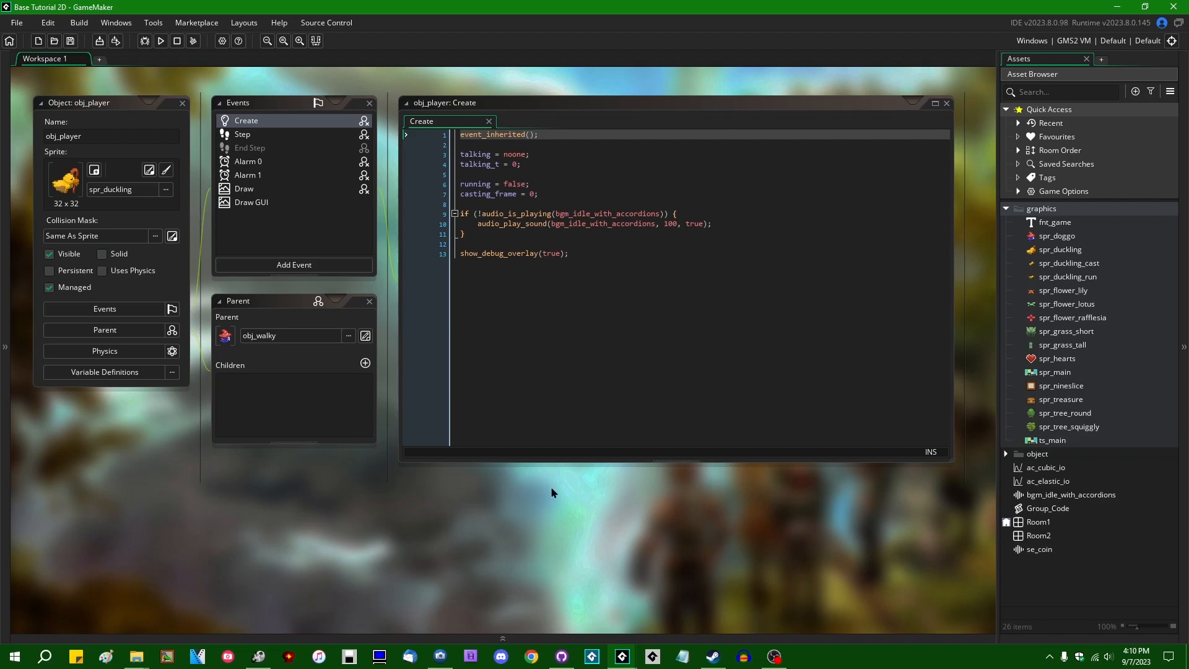
Open the spr_tree_squiggly sprite to view it and close its editor again
{"action": "left_click", "coordinate": [1097, 429]}
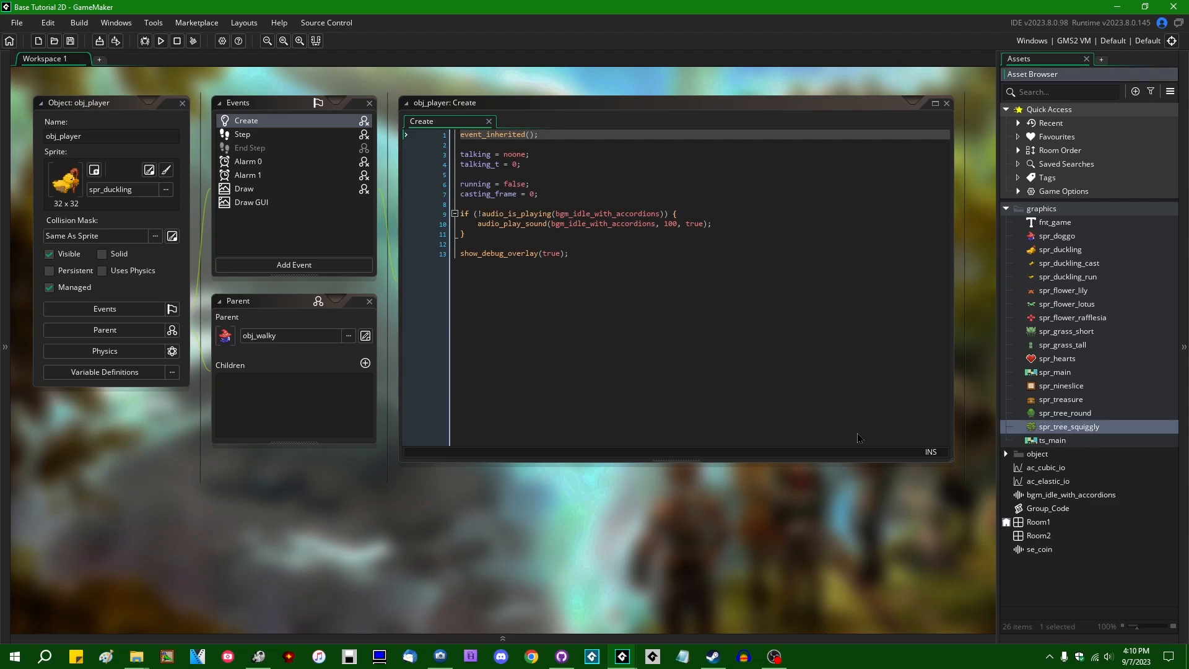
{"action": "double_click", "coordinate": [1081, 428]}
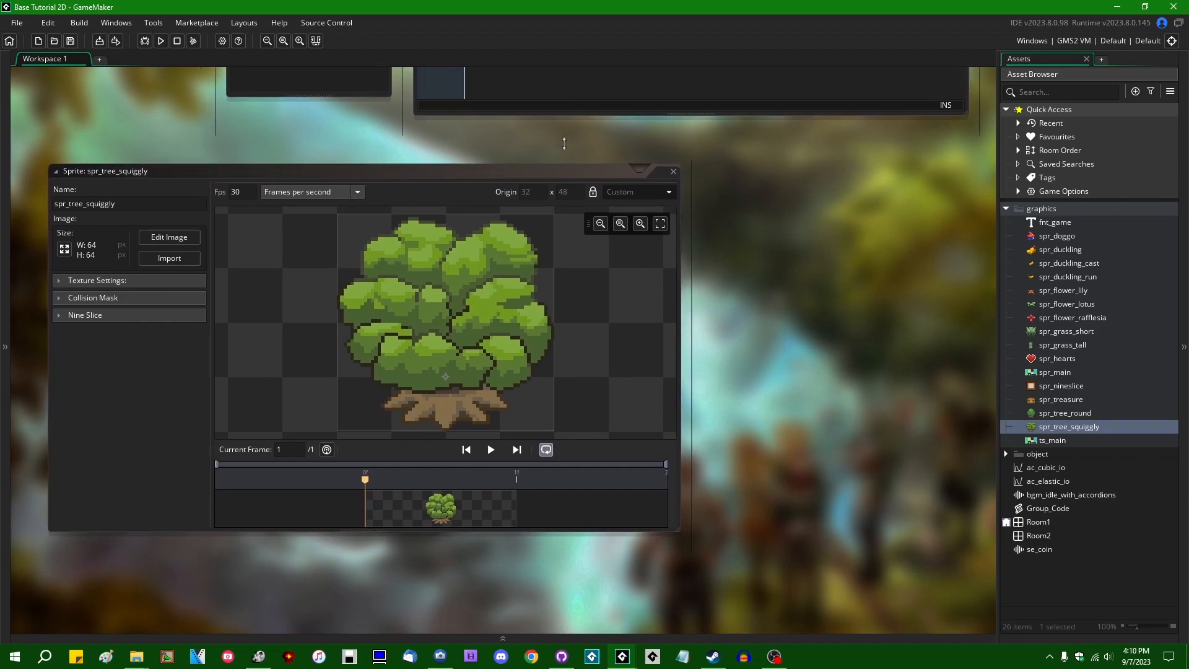
{"action": "left_click", "coordinate": [674, 171]}
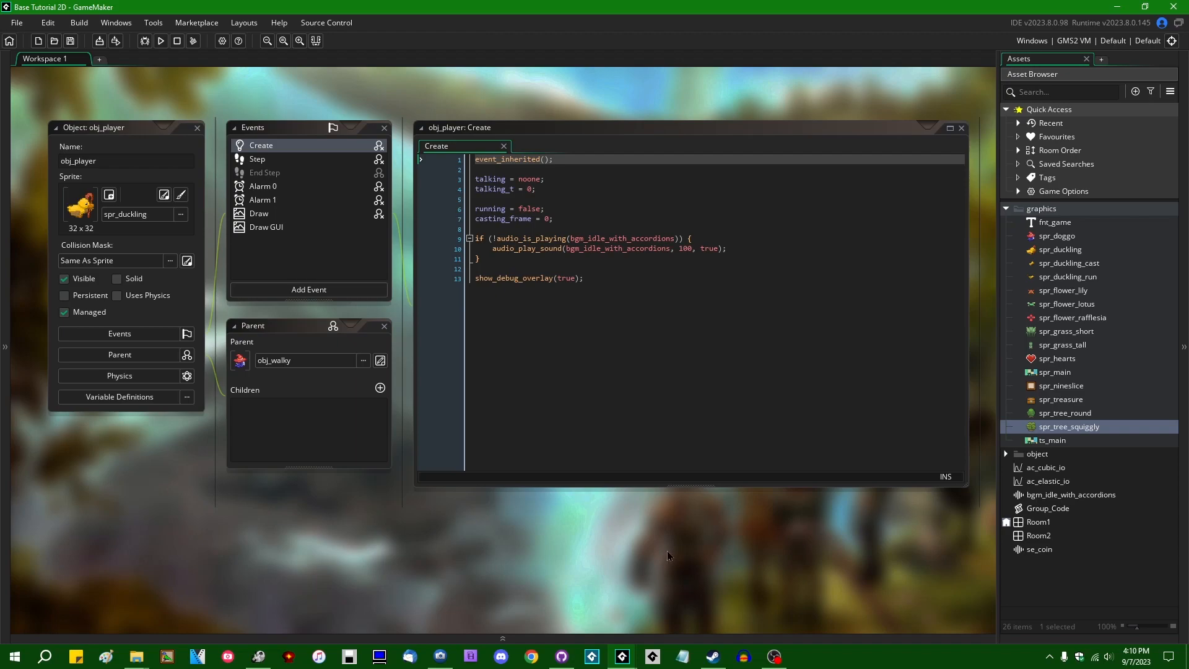
{"action": "middle_click_drag", "start_coordinate": [688, 547], "coordinate": [684, 543]}
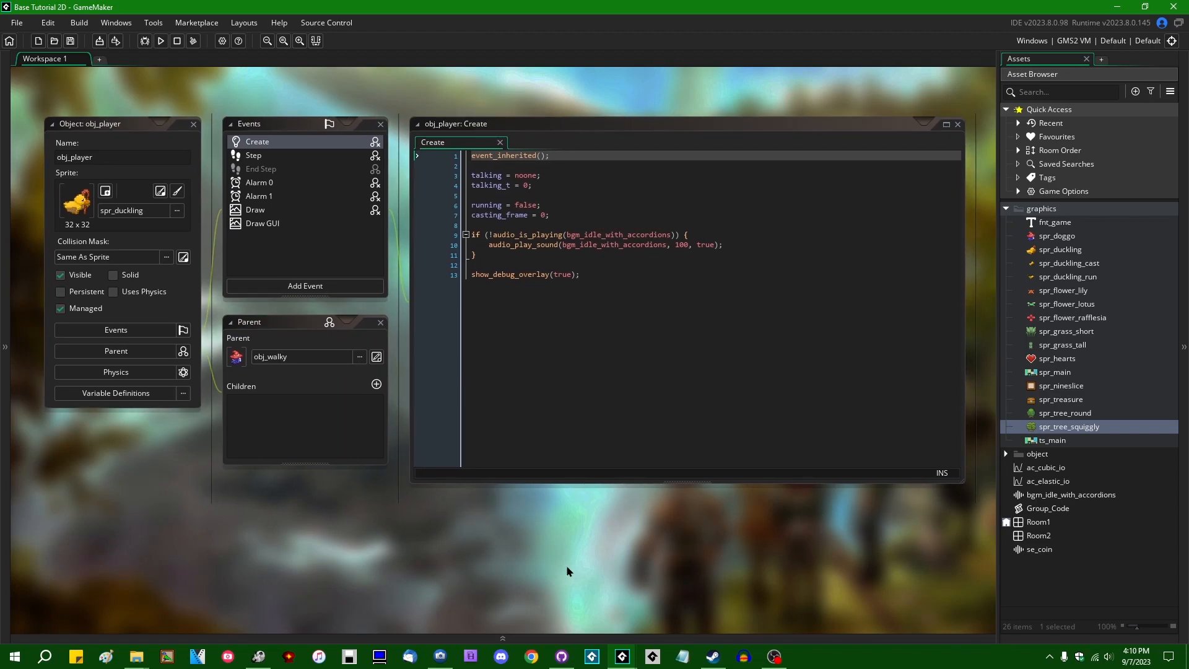
{"action": "left_click", "coordinate": [686, 331]}
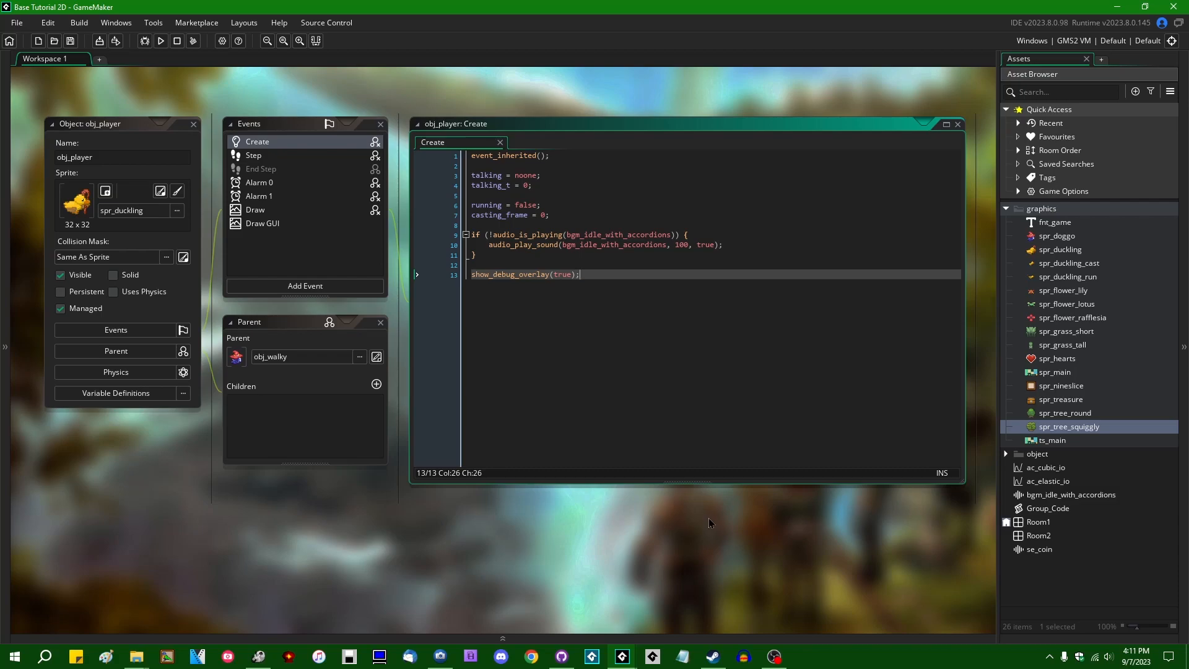
{"action": "mouse_move", "coordinate": [703, 483]}
{"action": "left_mouse_down"}
{"action": "mouse_move", "coordinate": [705, 538]}
{"action": "mouse_move", "coordinate": [710, 463]}
{"action": "left_mouse_up"}
{"action": "middle_click_drag", "start_coordinate": [701, 550], "coordinate": [685, 528]}
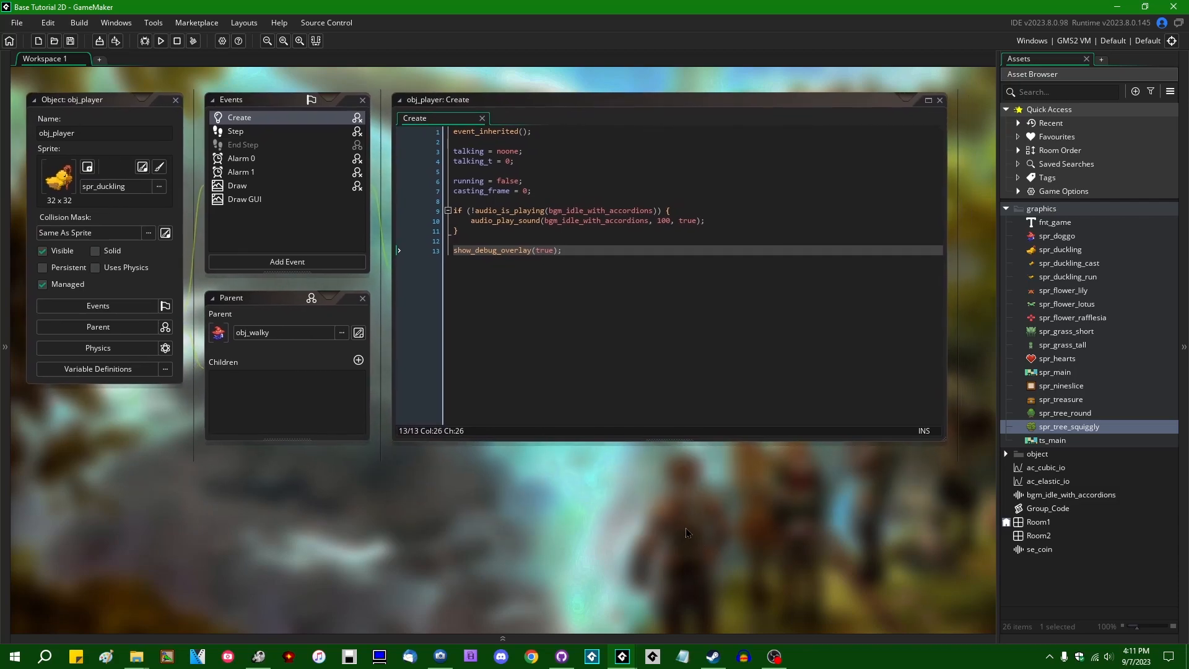
{"action": "mouse_move", "coordinate": [808, 575]}
{"action": "middle_mouse_down"}
{"action": "mouse_move", "coordinate": [837, 565]}
{"action": "mouse_move", "coordinate": [823, 560]}
{"action": "middle_mouse_up"}
{"action": "mouse_move", "coordinate": [738, 511]}
{"action": "middle_mouse_down"}
{"action": "mouse_move", "coordinate": [752, 506]}
{"action": "mouse_move", "coordinate": [736, 505]}
{"action": "mouse_move", "coordinate": [741, 521]}
{"action": "middle_mouse_up"}
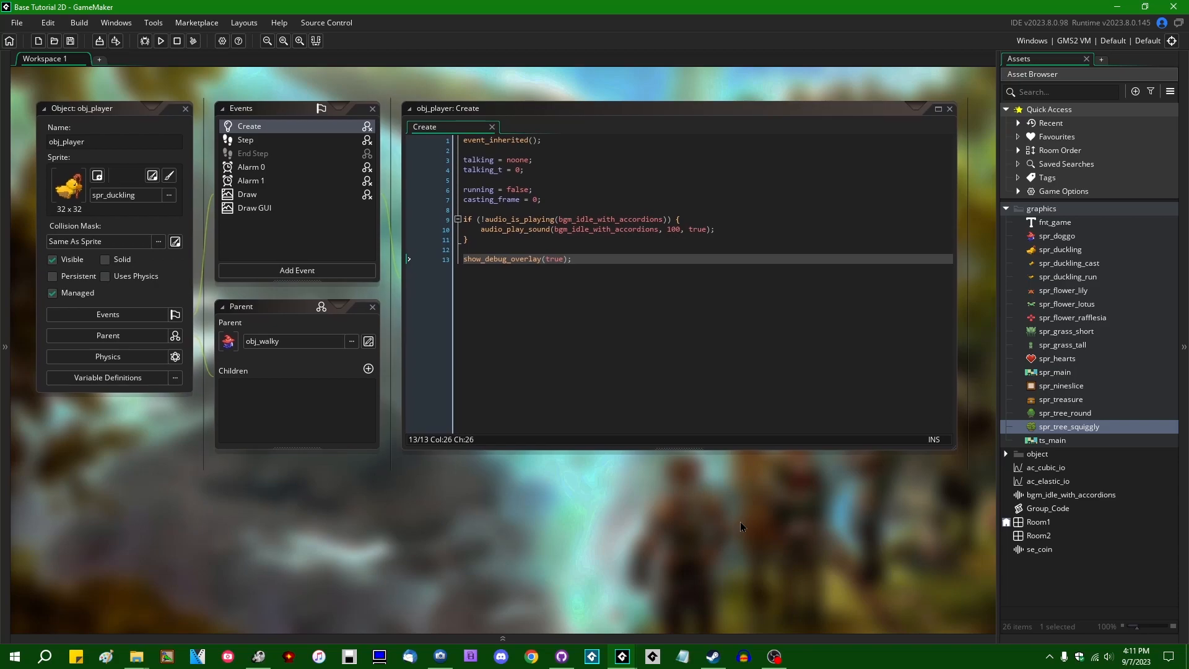